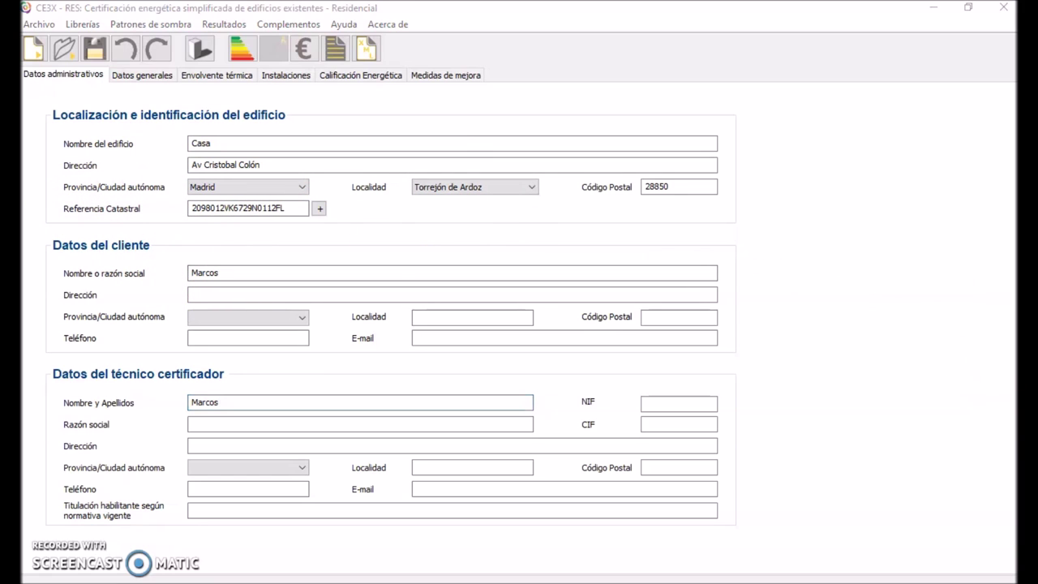
Step: Switch to the browser, review the dwelling's record in the Sede Electrónica del Catastro, and return to CE3X
{"action": "key", "text": "alt+Tab"}
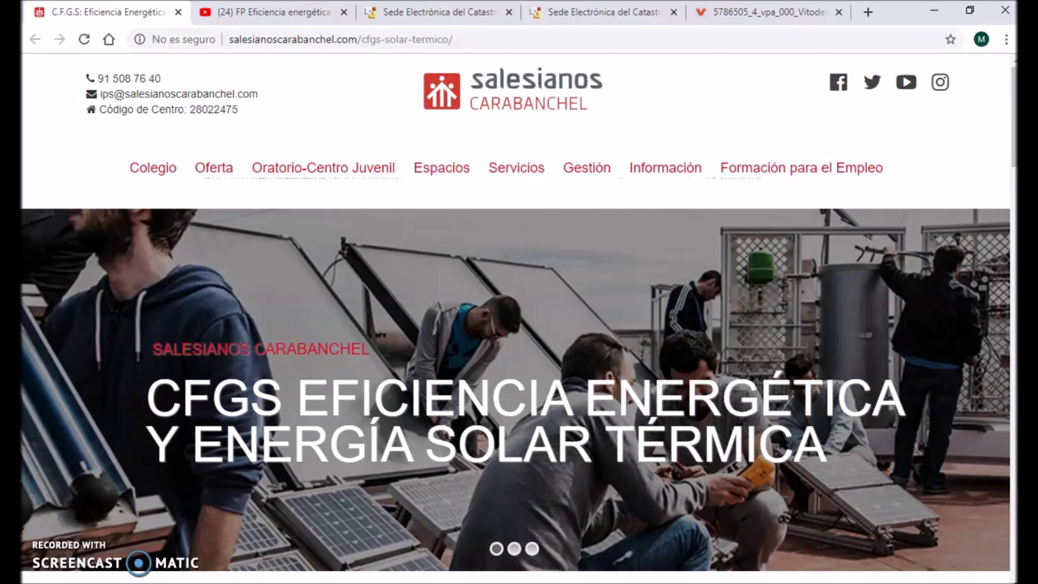
{"action": "left_click", "coordinate": [630, 14]}
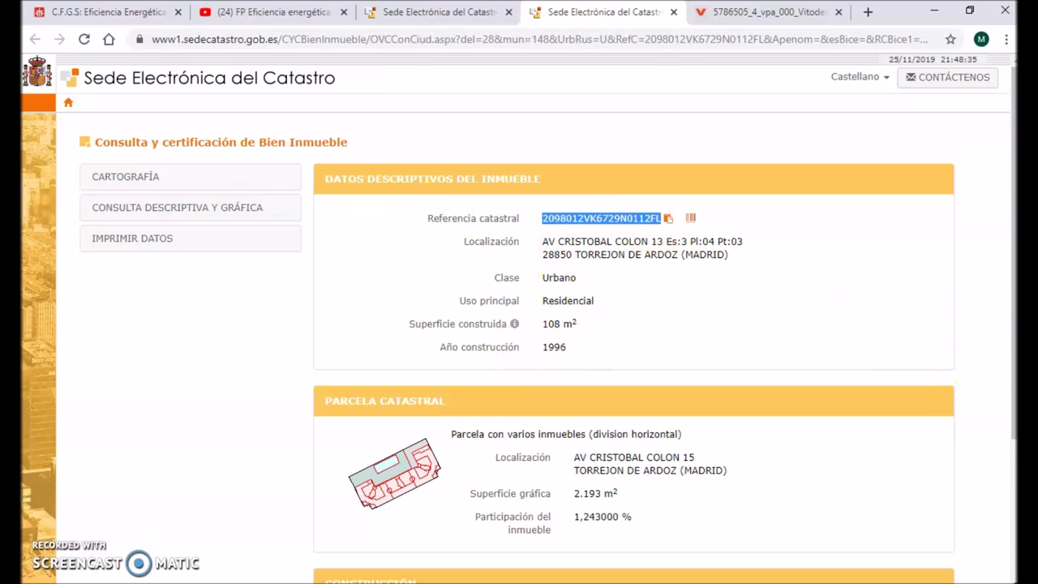
{"action": "key", "text": "alt+Tab"}
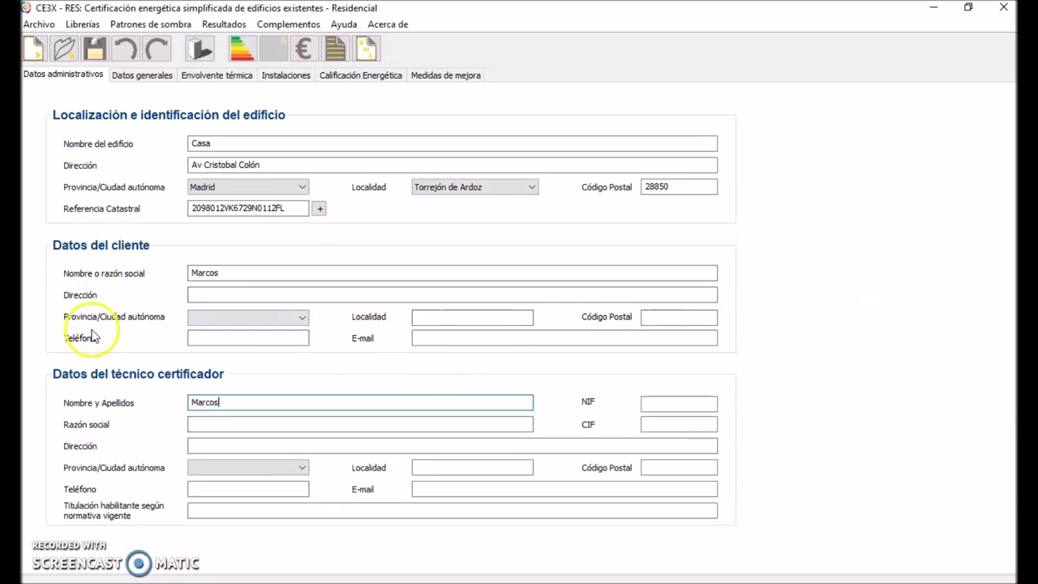
Step: In the general data, set the applicable regulation to NBE-CT-79 and the building type to Bloque de Viviendas
{"action": "left_click", "coordinate": [141, 78]}
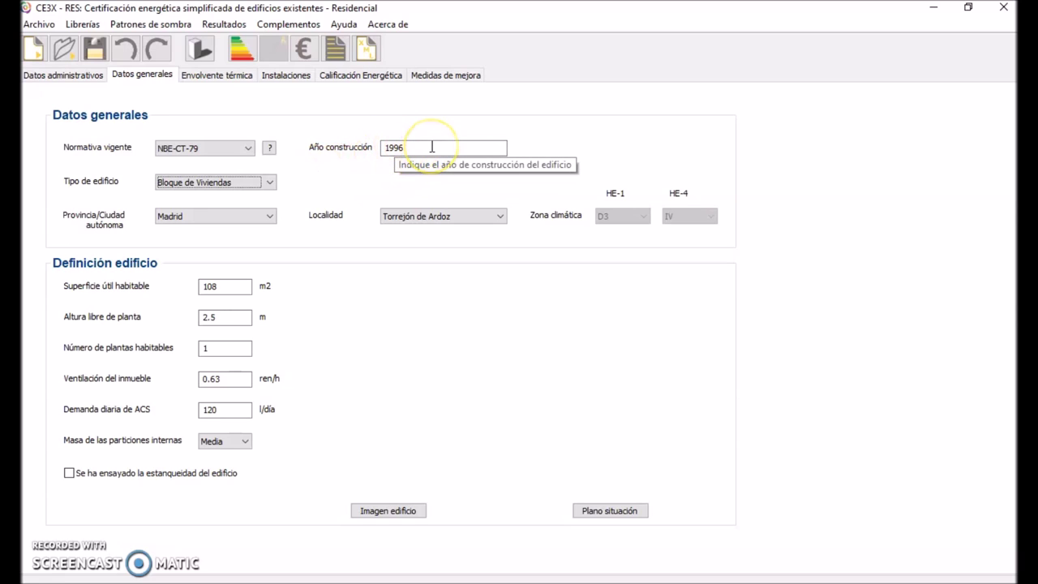
{"action": "left_click", "coordinate": [207, 150]}
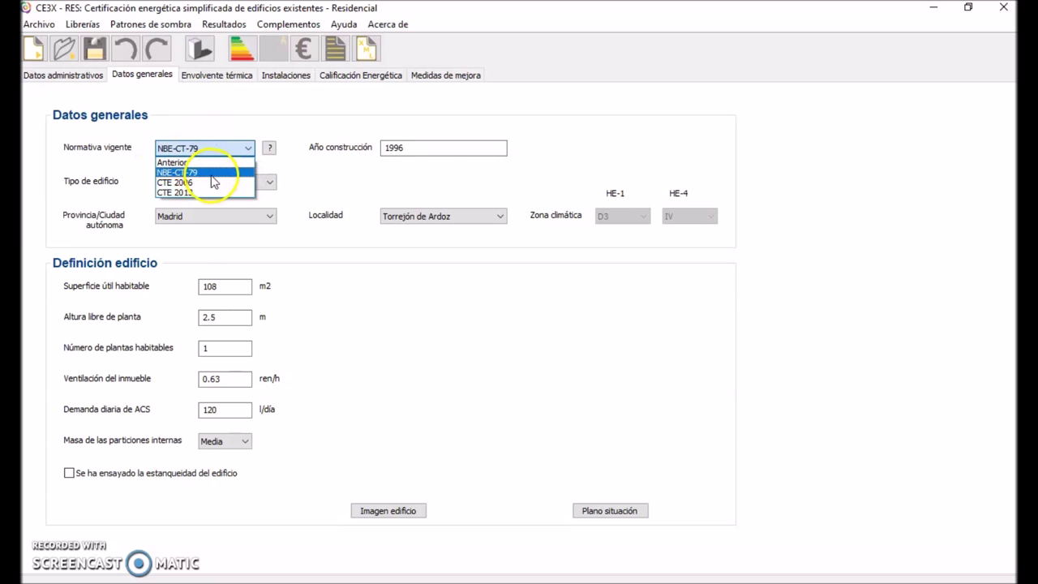
{"action": "left_click", "coordinate": [228, 173]}
{"action": "left_click", "coordinate": [203, 146]}
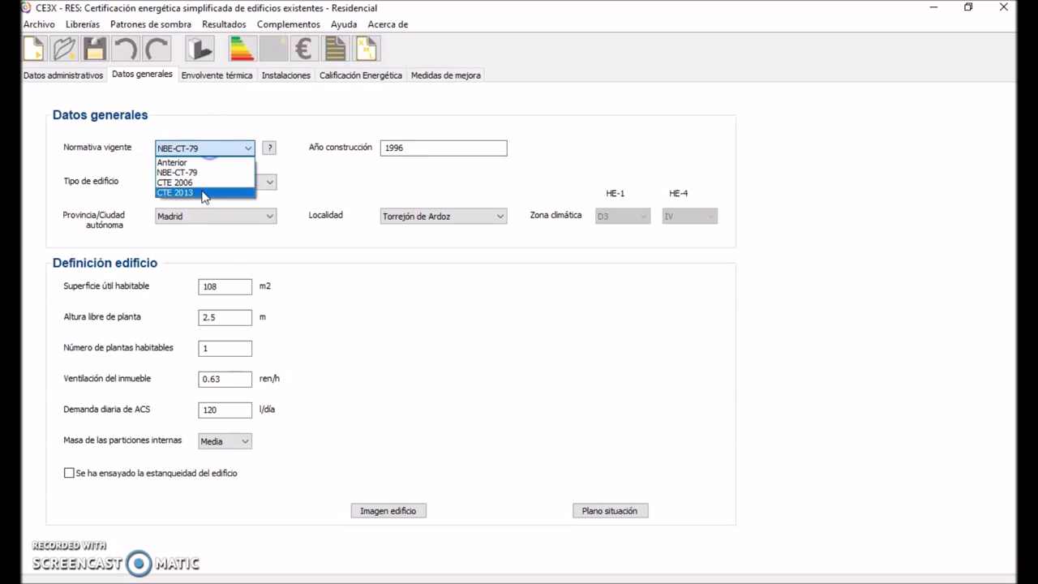
{"action": "left_click", "coordinate": [203, 173]}
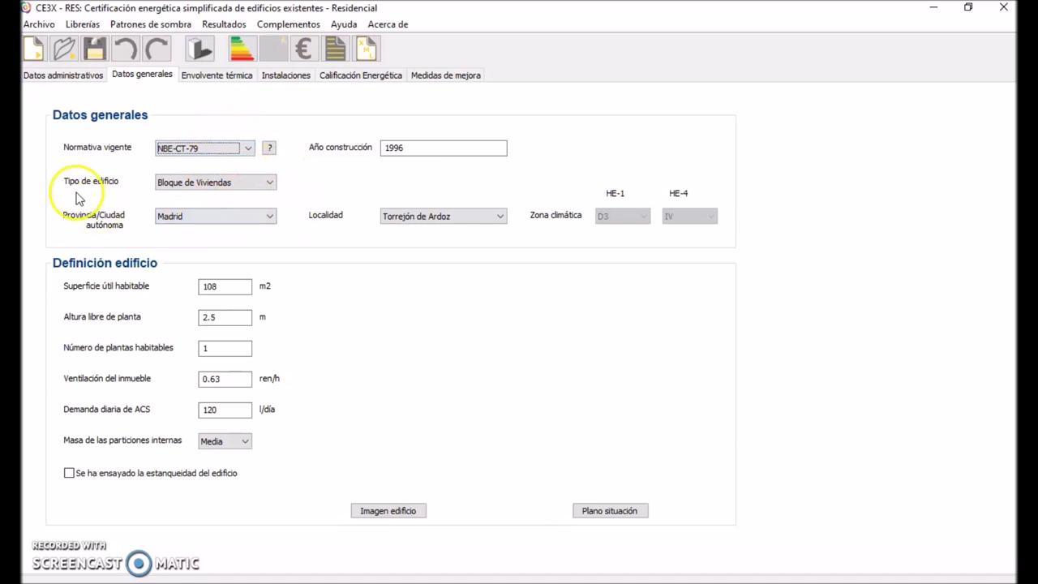
{"action": "left_click", "coordinate": [197, 180]}
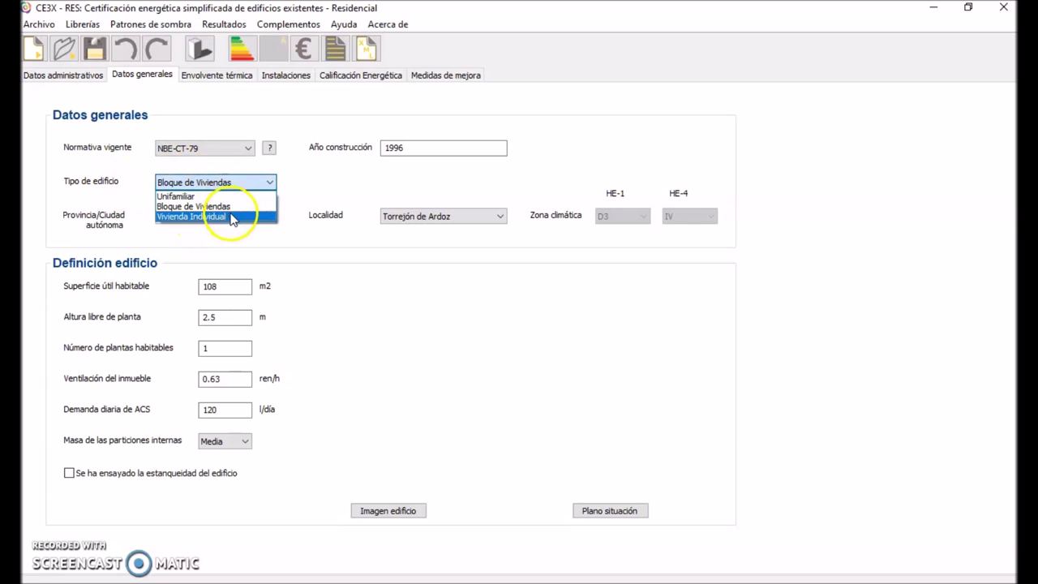
{"action": "left_click", "coordinate": [228, 206]}
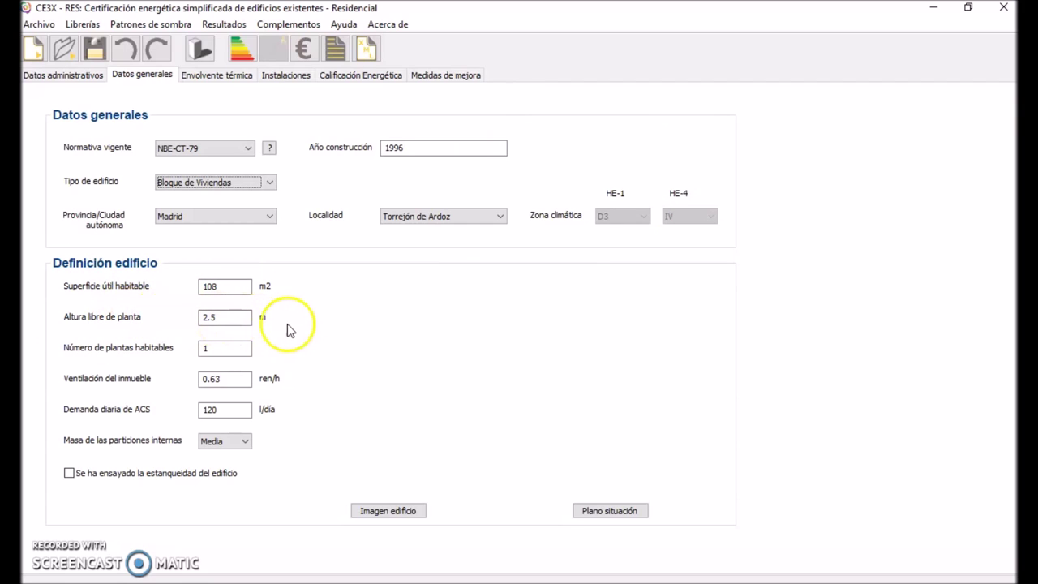
{"action": "key", "text": "Tab"}
{"action": "left_click", "coordinate": [208, 378]}
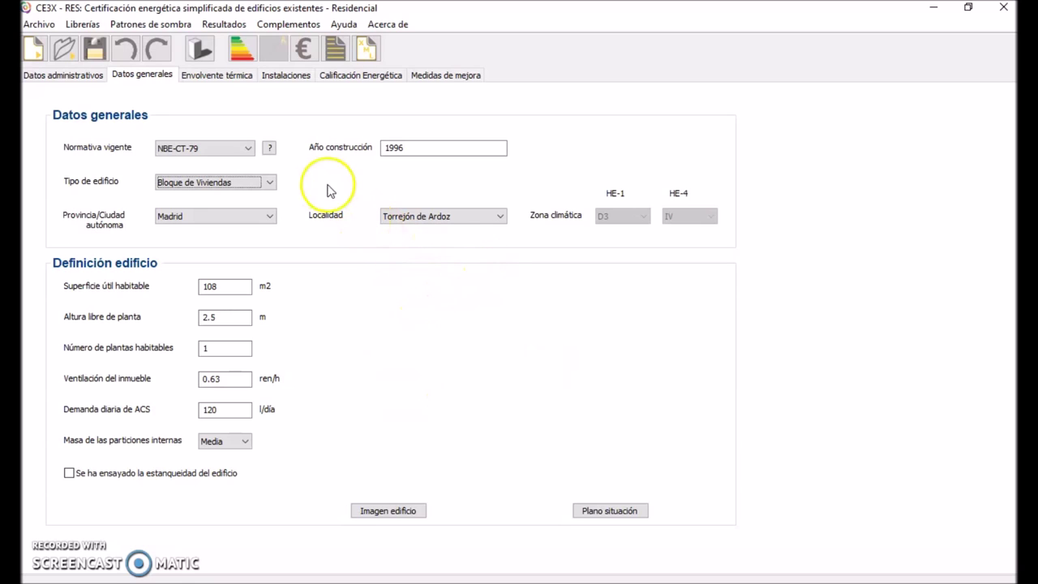
Step: Open the Suelo con terreno element of the thermal envelope and assign it to the Edificio Objeto zone
{"action": "left_click", "coordinate": [243, 81]}
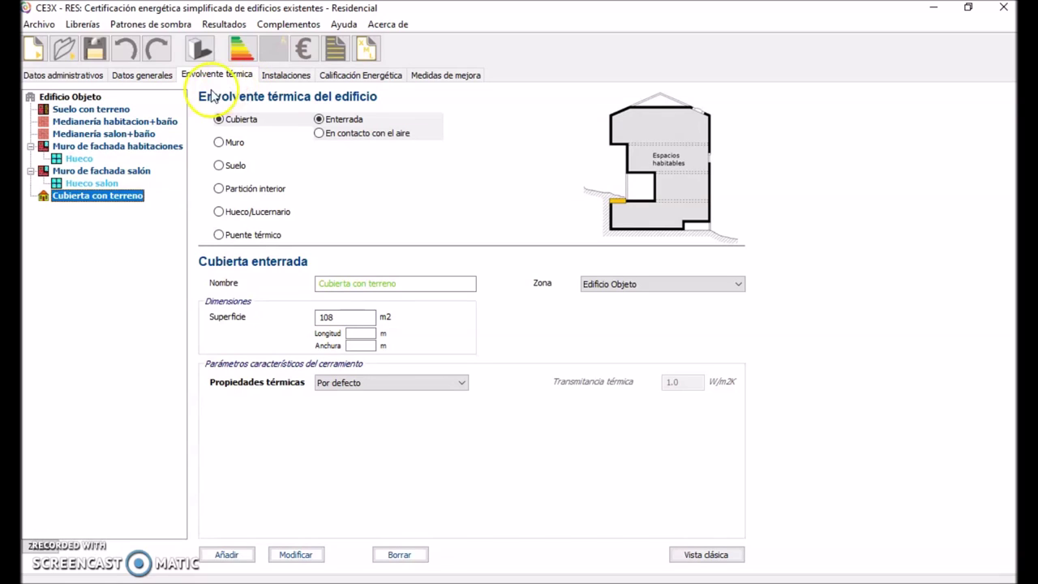
{"action": "left_click", "coordinate": [121, 111]}
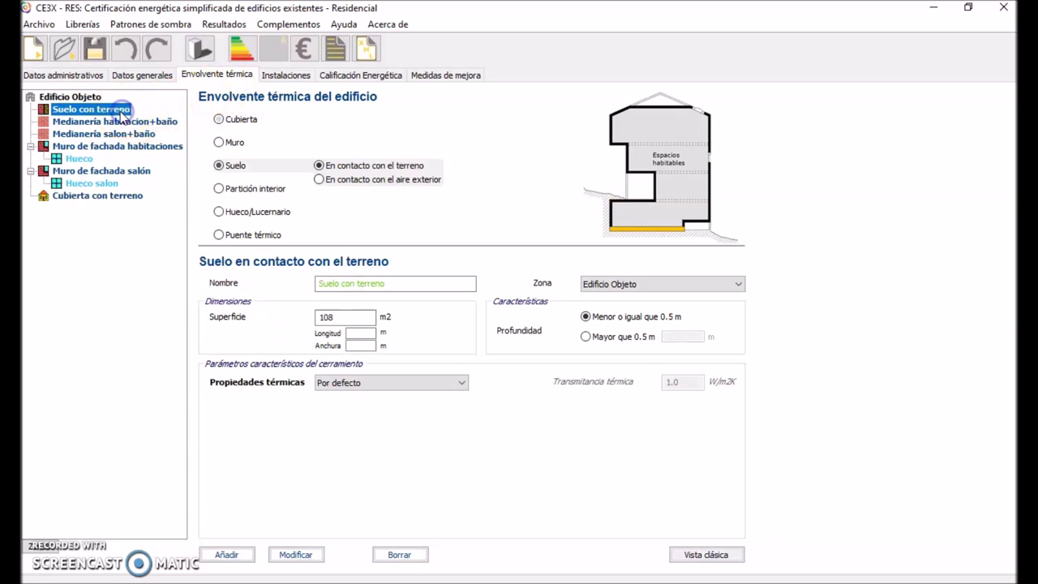
{"action": "left_click", "coordinate": [95, 113]}
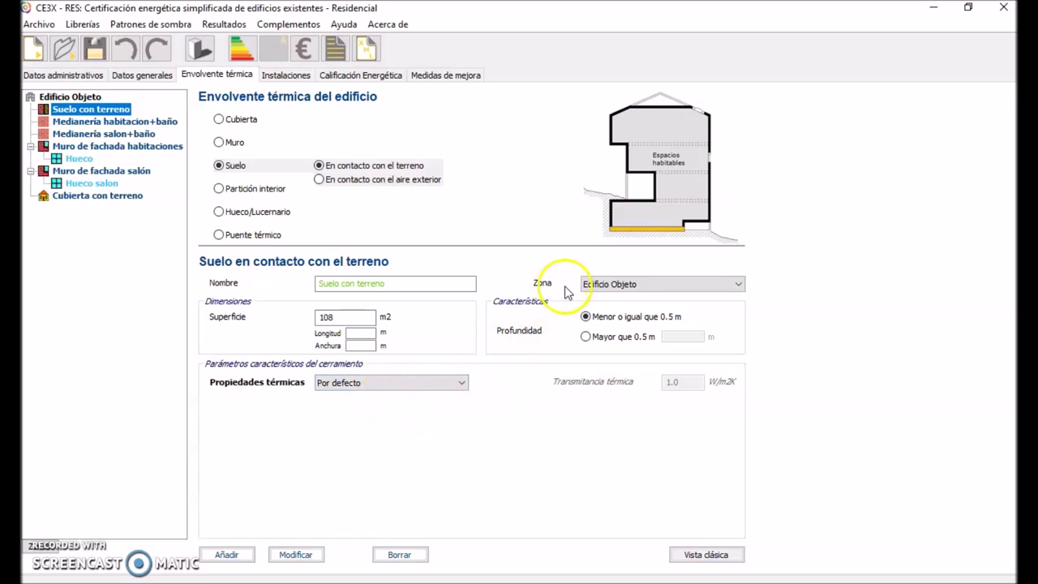
{"action": "left_click", "coordinate": [614, 283]}
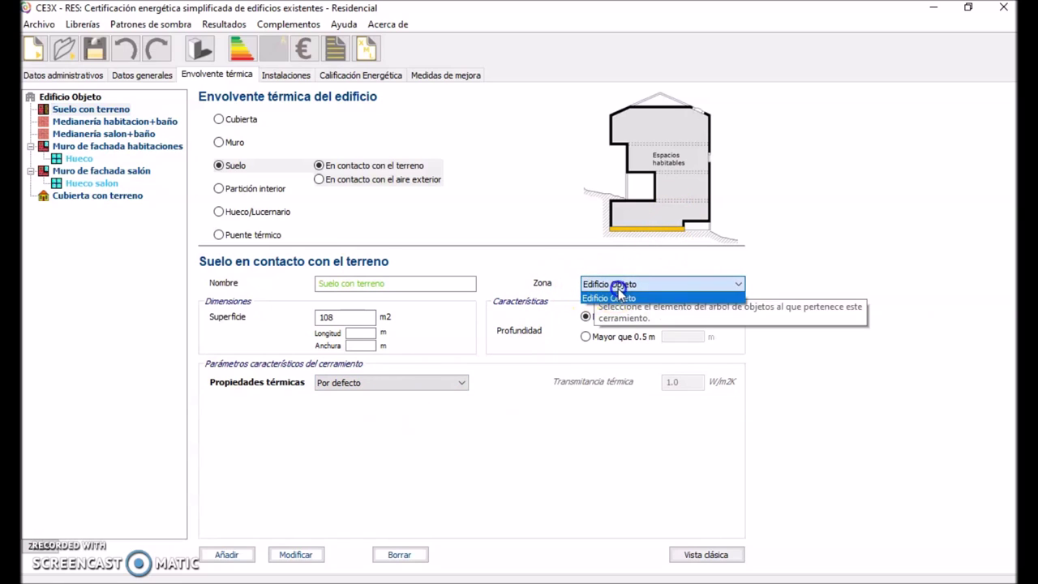
{"action": "left_click", "coordinate": [616, 296]}
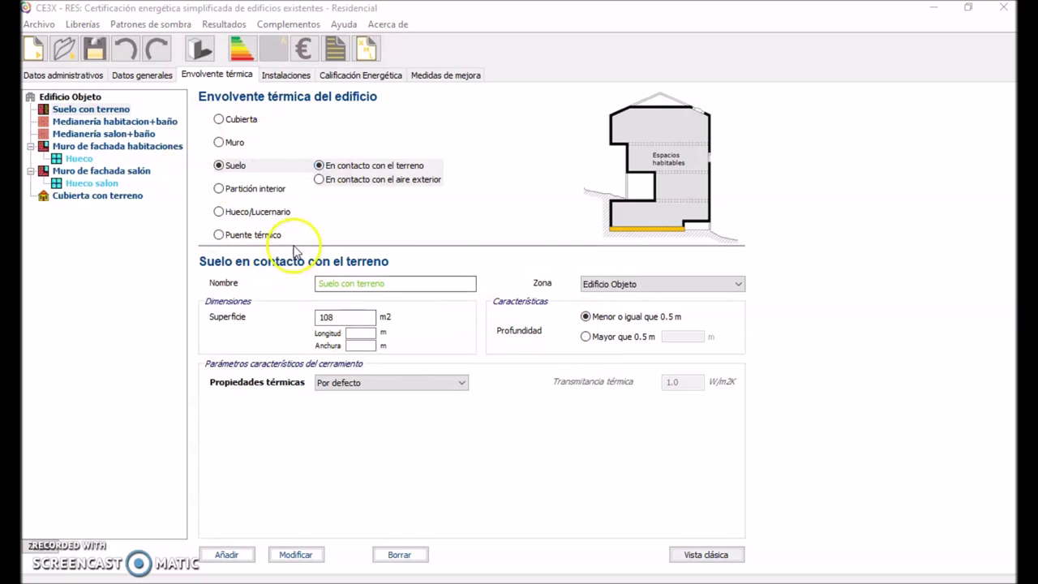
Step: Open the Medianería habitacion+baño wall, measure its length on the floor plan in AutoCAD, and return to CE3X
{"action": "left_click", "coordinate": [91, 121]}
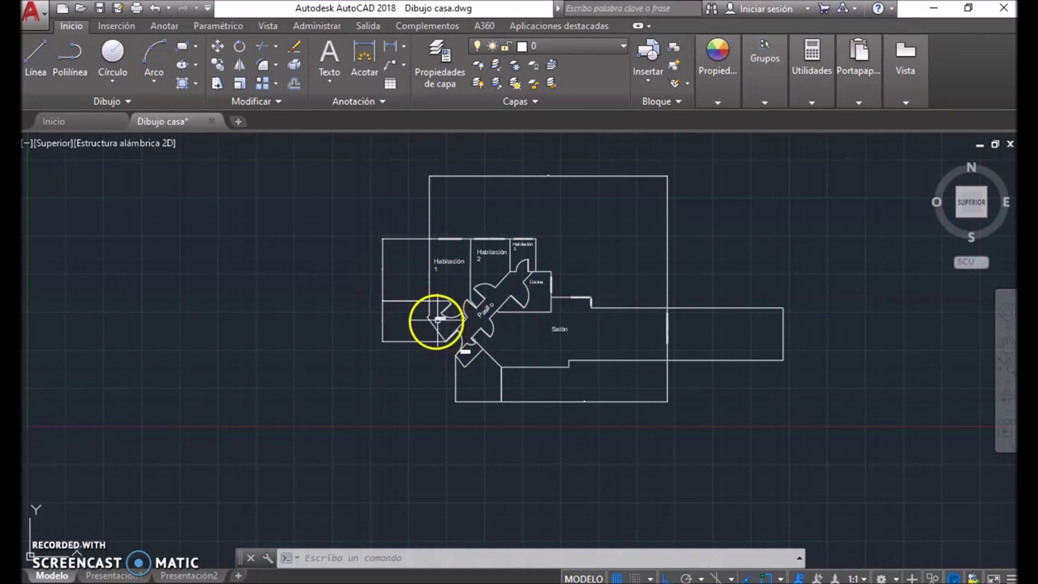
{"action": "scroll", "coordinate": [443, 320], "scroll_direction": "up", "scroll_amount": 2}
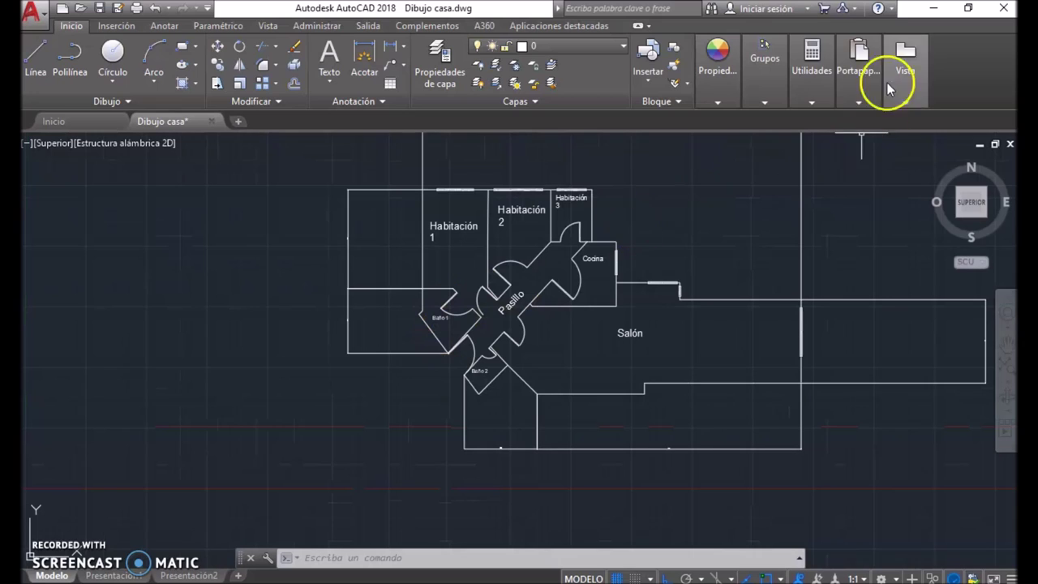
{"action": "left_click", "coordinate": [812, 65]}
{"action": "left_click", "coordinate": [801, 135]}
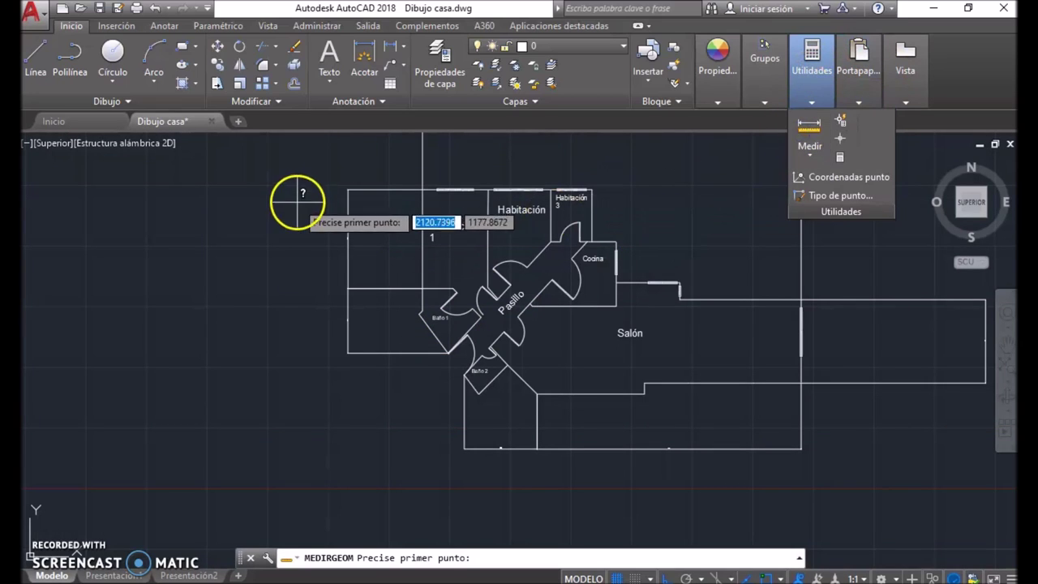
{"action": "left_click", "coordinate": [348, 191]}
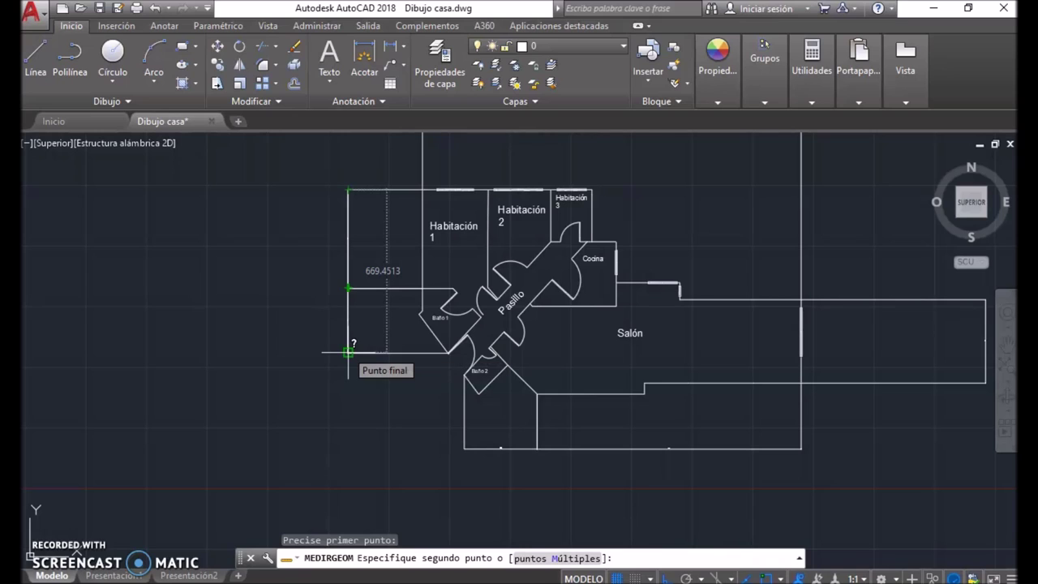
{"action": "key", "text": "Escape"}
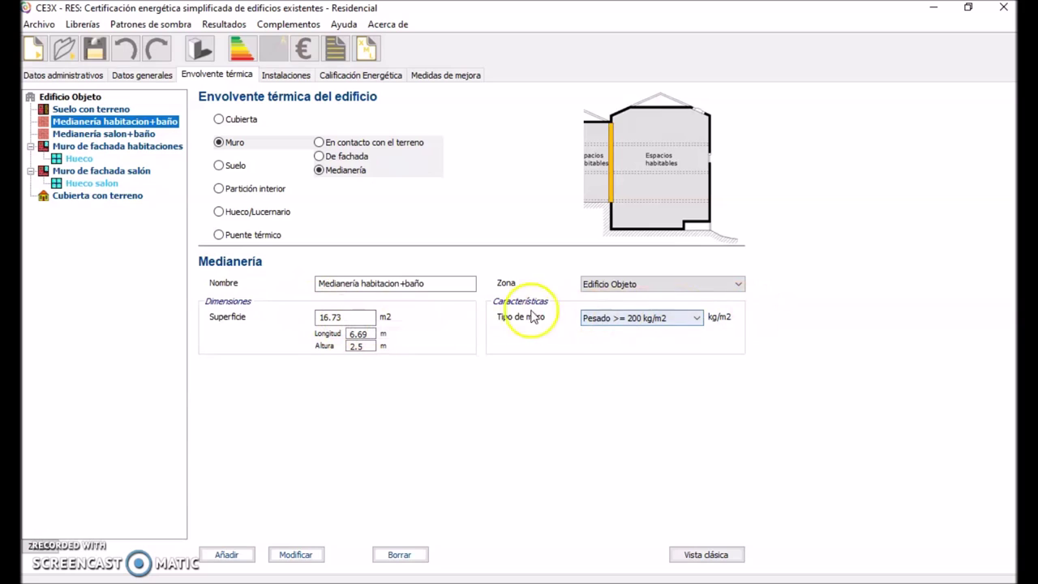
Step: Open the Medianería salon+baño wall, measure its length on the AutoCAD floor plan, and return to CE3X
{"action": "left_click", "coordinate": [110, 135]}
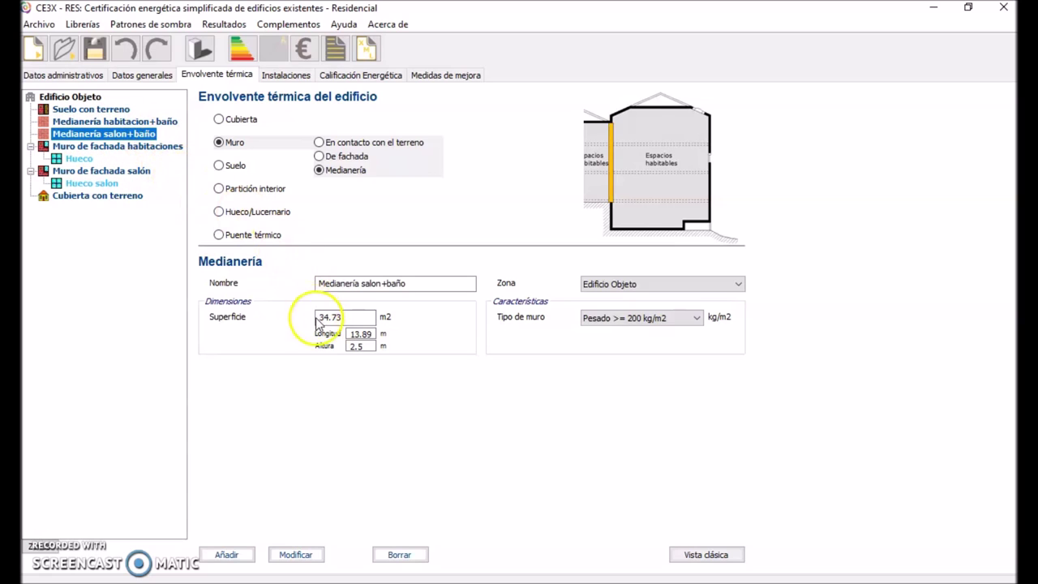
{"action": "key", "text": "alt+Tab"}
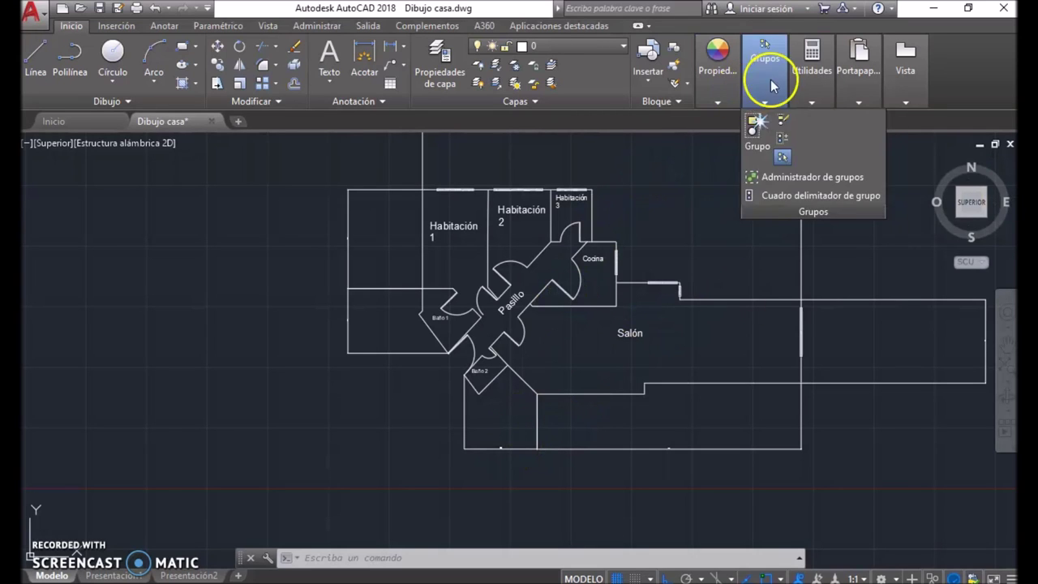
{"action": "mouse_move", "coordinate": [811, 73]}
{"action": "left_click", "coordinate": [811, 126]}
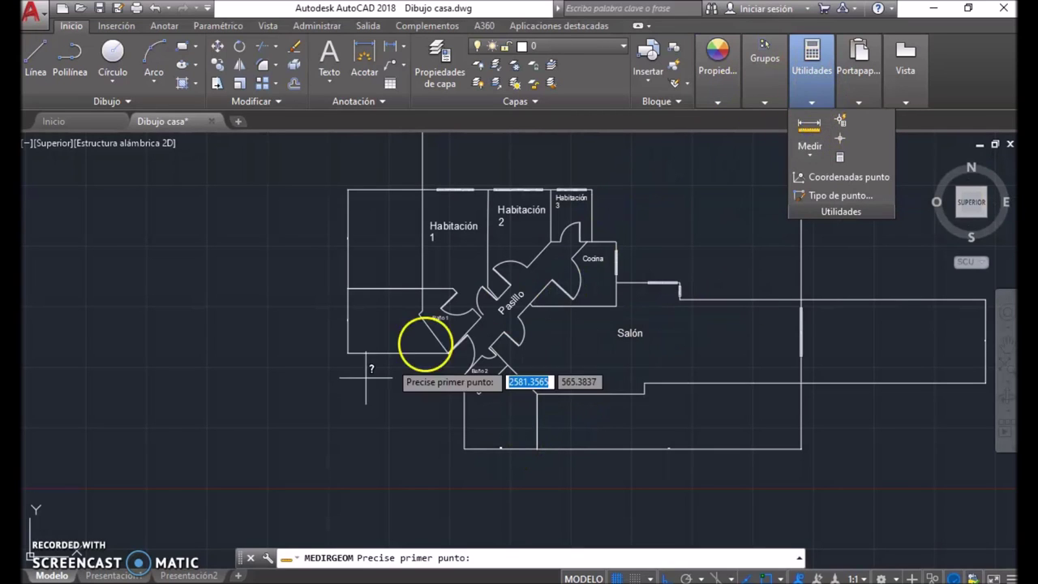
{"action": "left_click", "coordinate": [466, 447]}
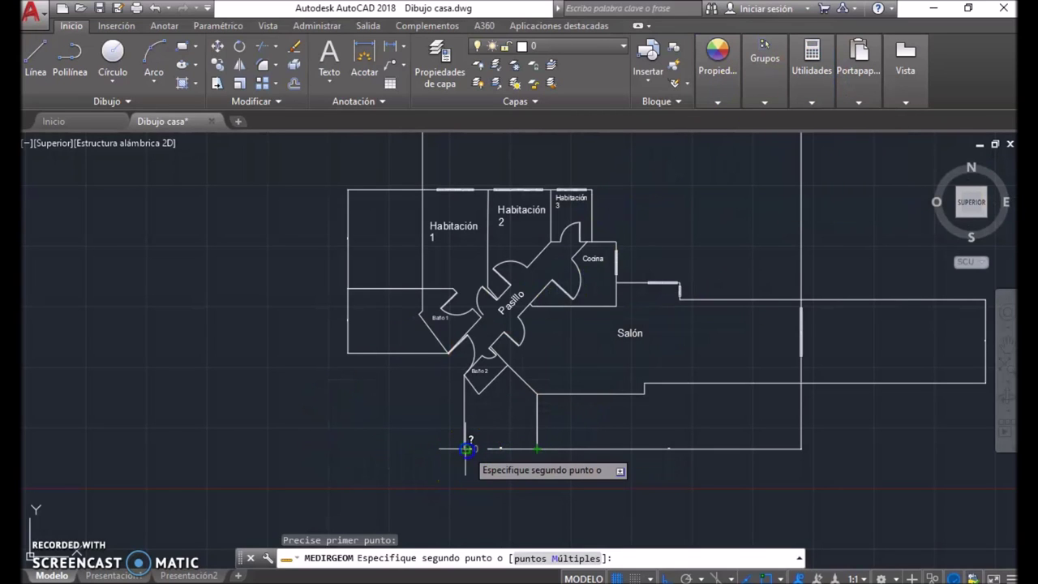
{"action": "left_click", "coordinate": [801, 448]}
{"action": "key", "text": "Escape"}
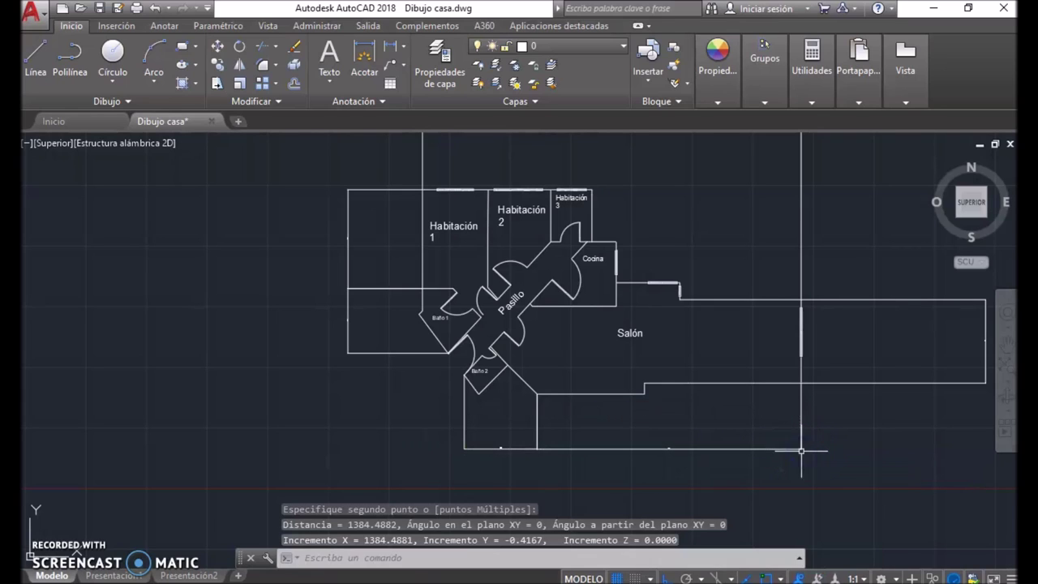
{"action": "key", "text": "alt+Tab"}
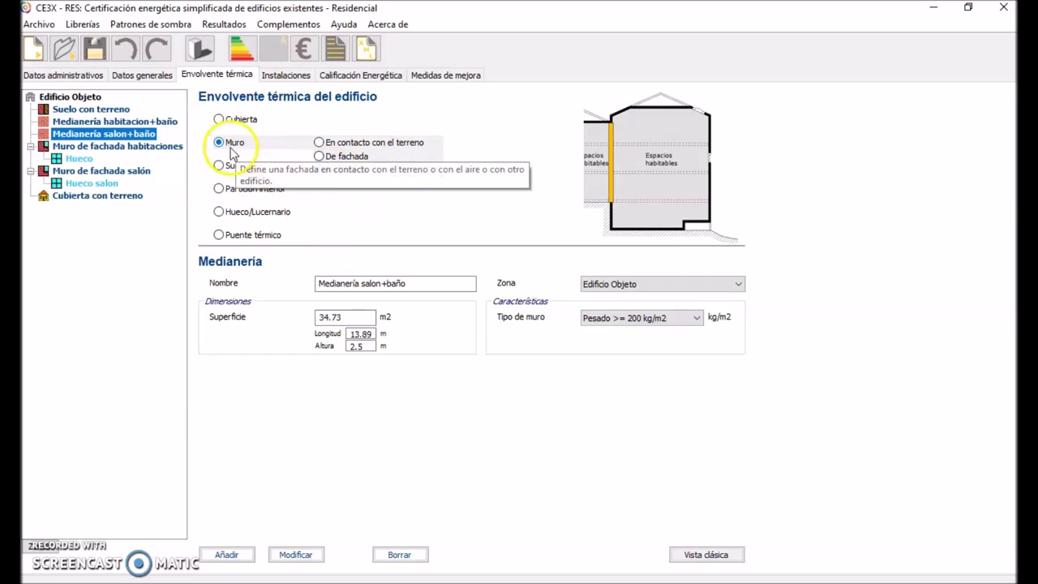
Step: Open the Muro de fachada habitaciones wall, measure its total length on the AutoCAD plan, and return to CE3X
{"action": "left_click", "coordinate": [166, 147]}
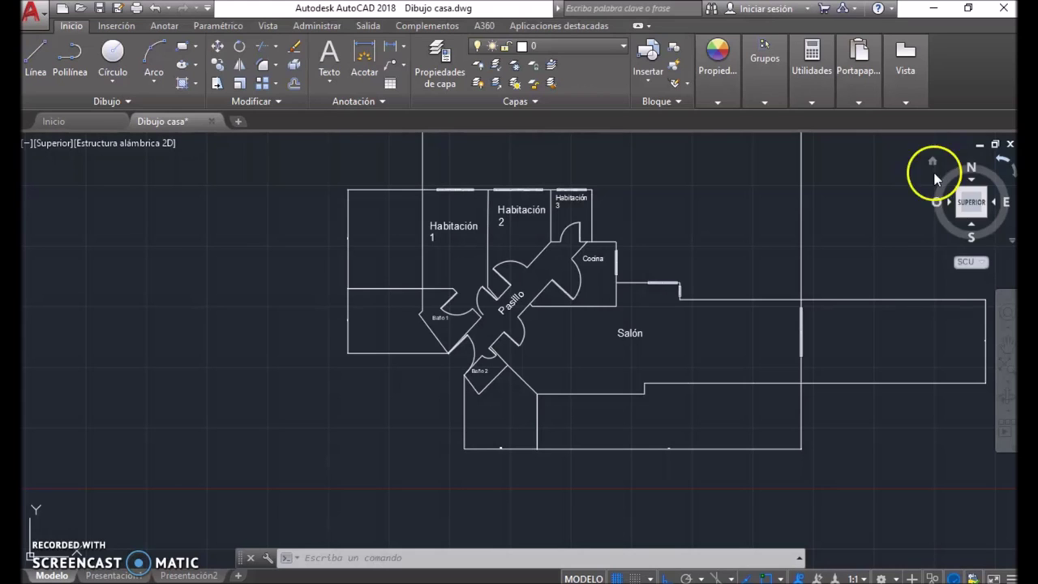
{"action": "left_click_drag", "start_coordinate": [579, 259], "coordinate": [556, 410]}
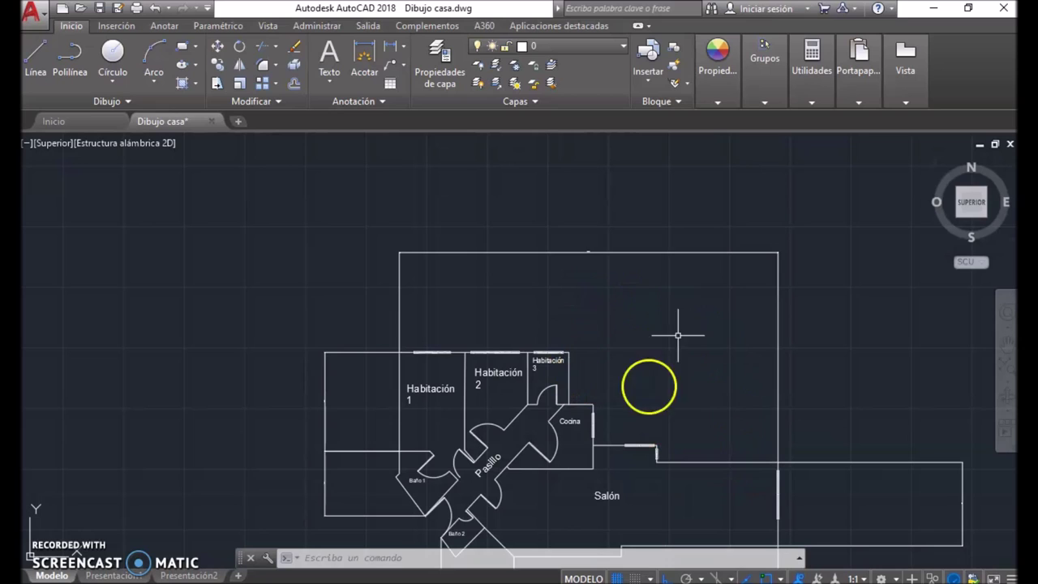
{"action": "left_click", "coordinate": [815, 89]}
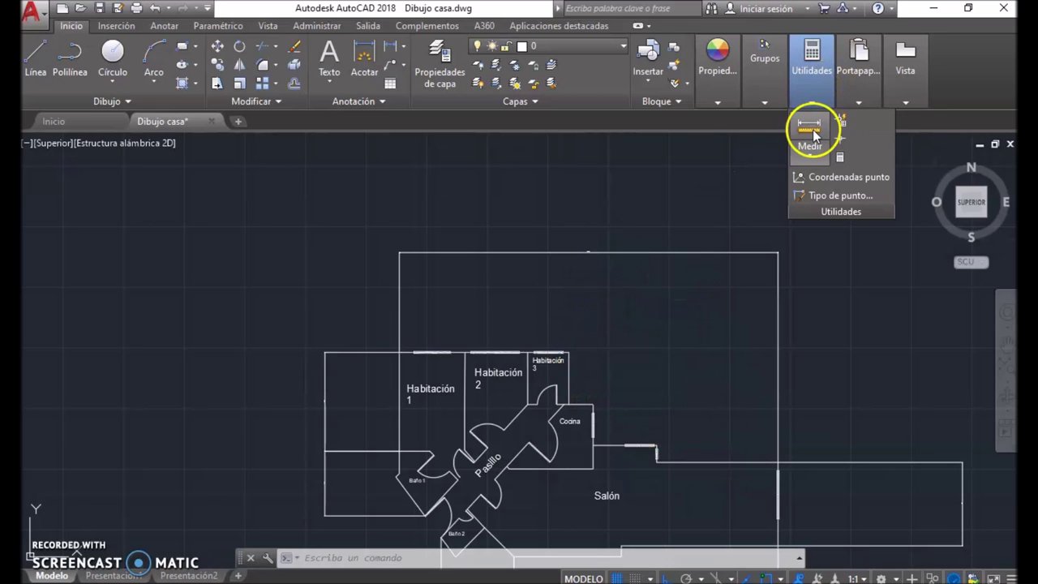
{"action": "left_click", "coordinate": [809, 124]}
{"action": "left_click", "coordinate": [400, 253]}
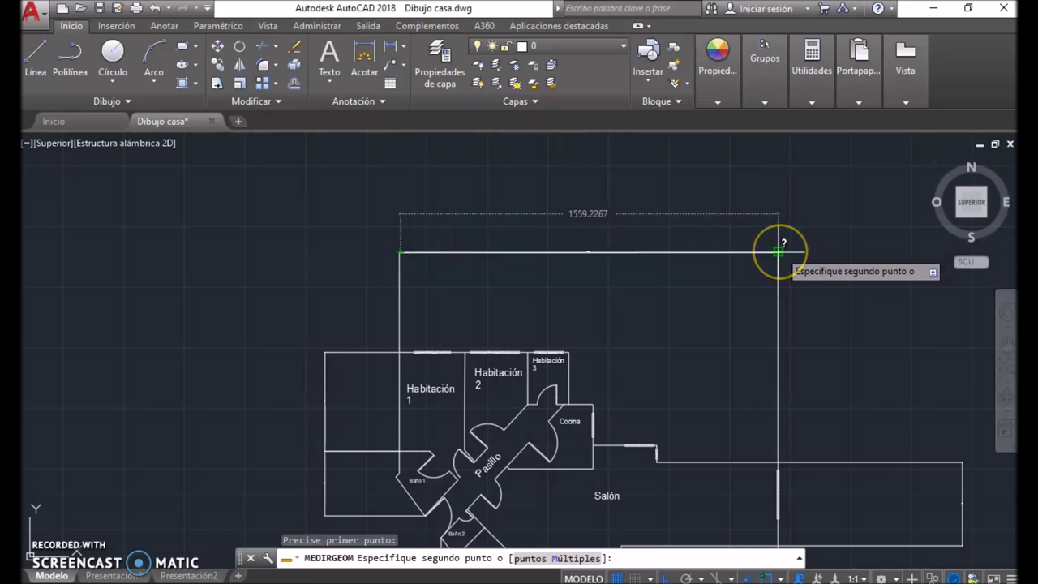
{"action": "left_click", "coordinate": [974, 167]}
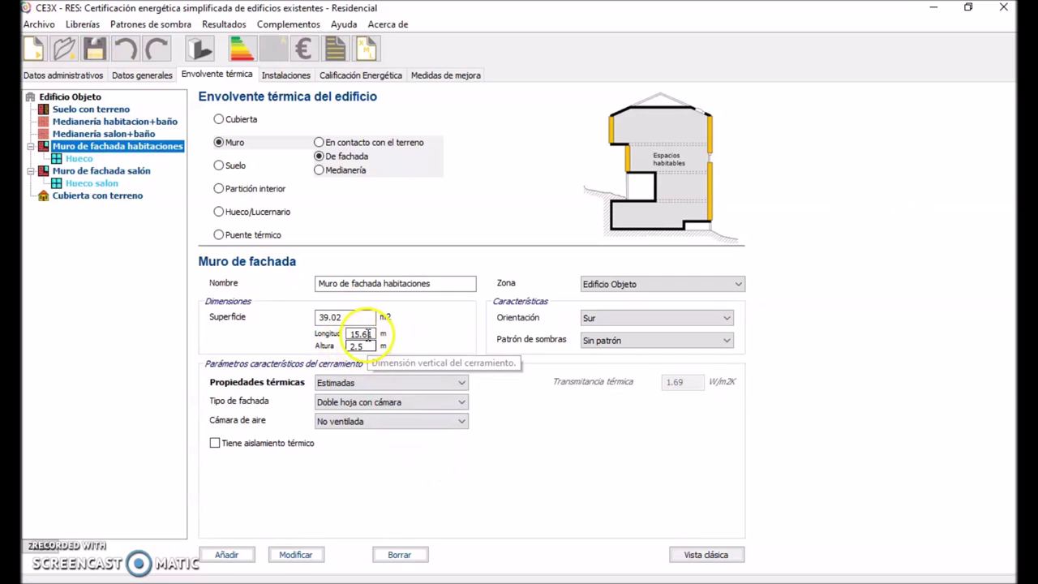
Step: Set the length of the Muro de fachada habitaciones wall to 15.59 m
{"action": "key", "text": "BackSpace"}
{"action": "key", "text": "BackSpace"}
{"action": "key", "text": "BackSpace"}
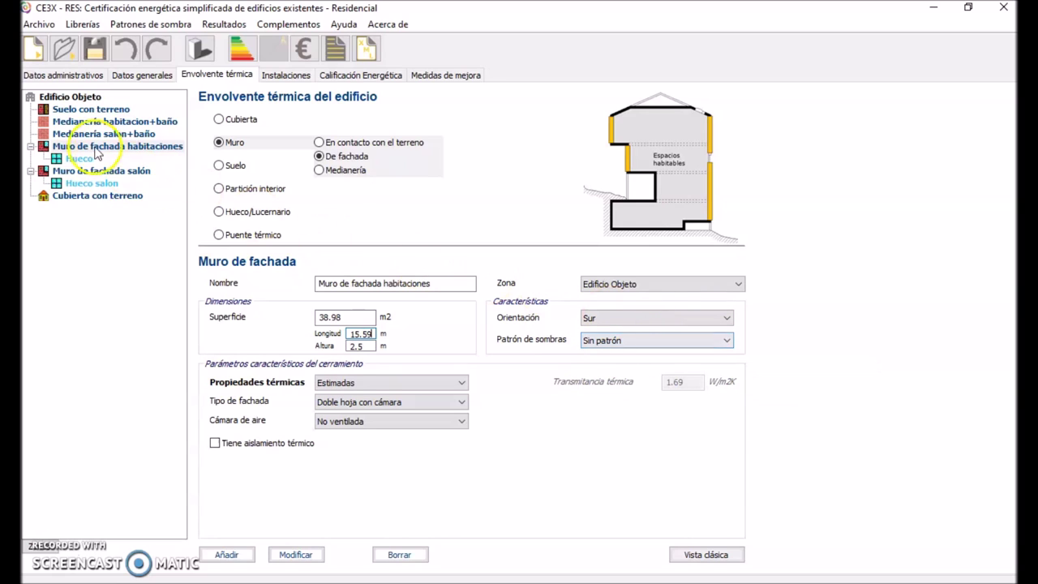
Step: Open the Hueco of the bedroom facade and examine that facade's windows in the marked-up building photo in Paint
{"action": "left_click", "coordinate": [81, 159]}
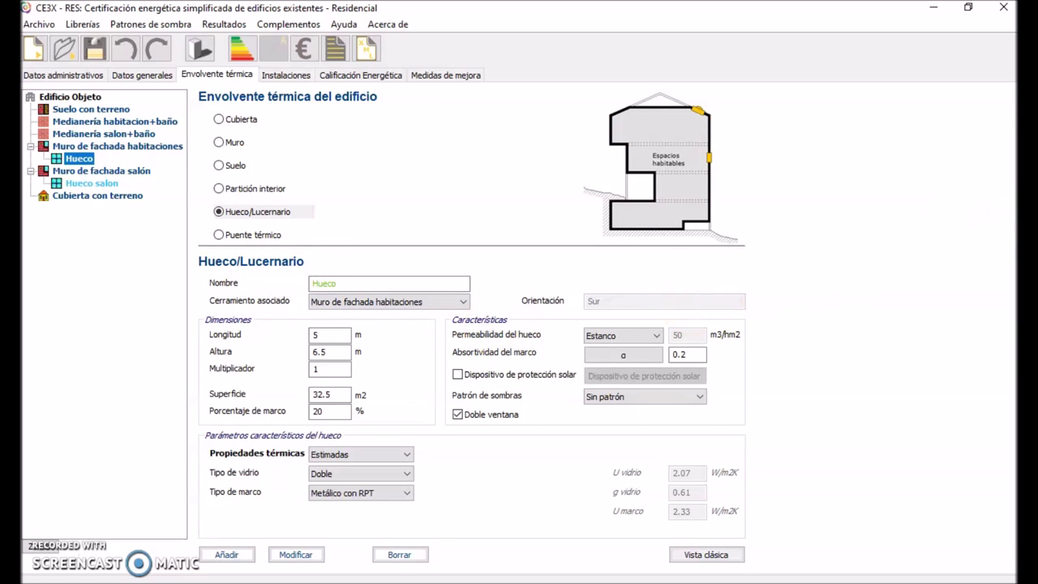
{"action": "left_click", "coordinate": [994, 188]}
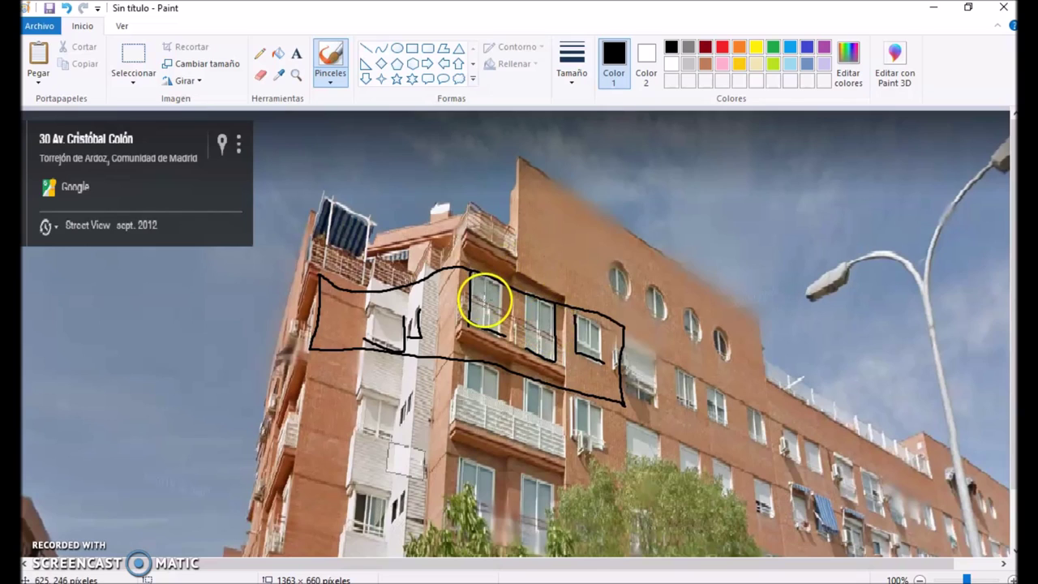
{"action": "left_click_drag", "start_coordinate": [485, 302], "coordinate": [439, 268]}
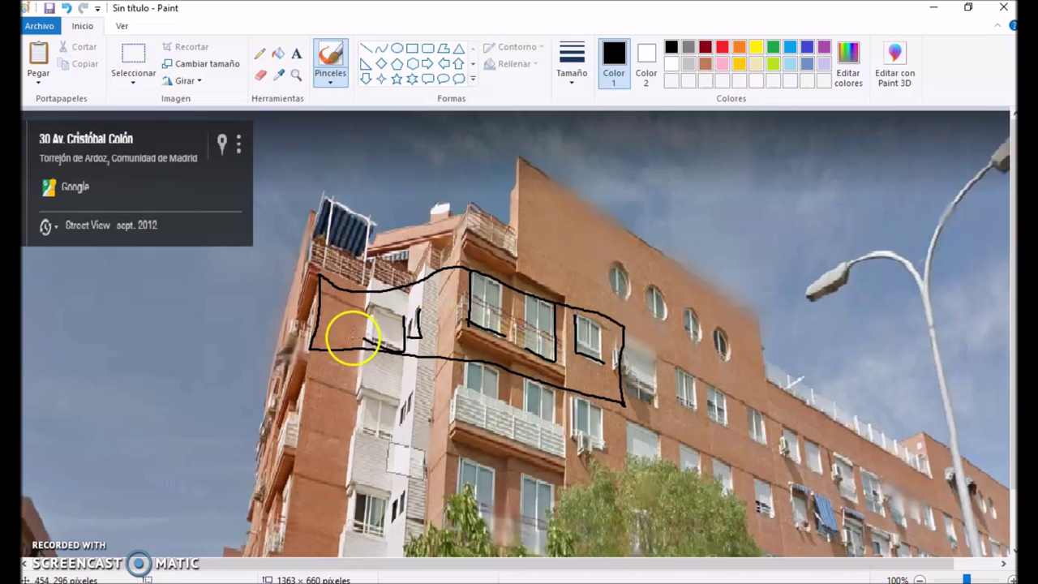
Step: Return to CE3X and review the bedroom Hueco's dimensions, glass and frame types, and frame absorptivity table
{"action": "key", "text": "alt+Tab"}
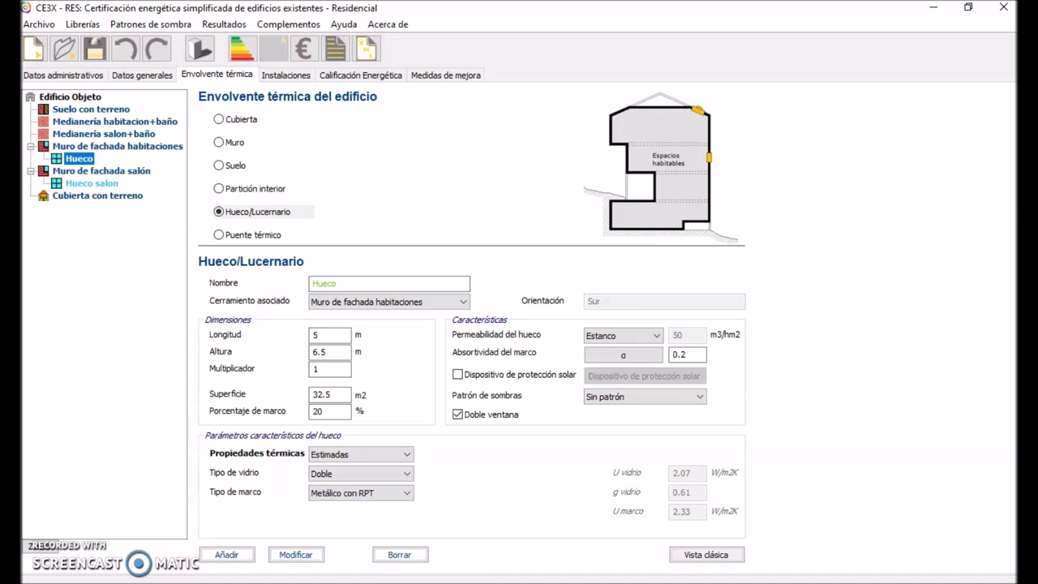
{"action": "left_click", "coordinate": [310, 370]}
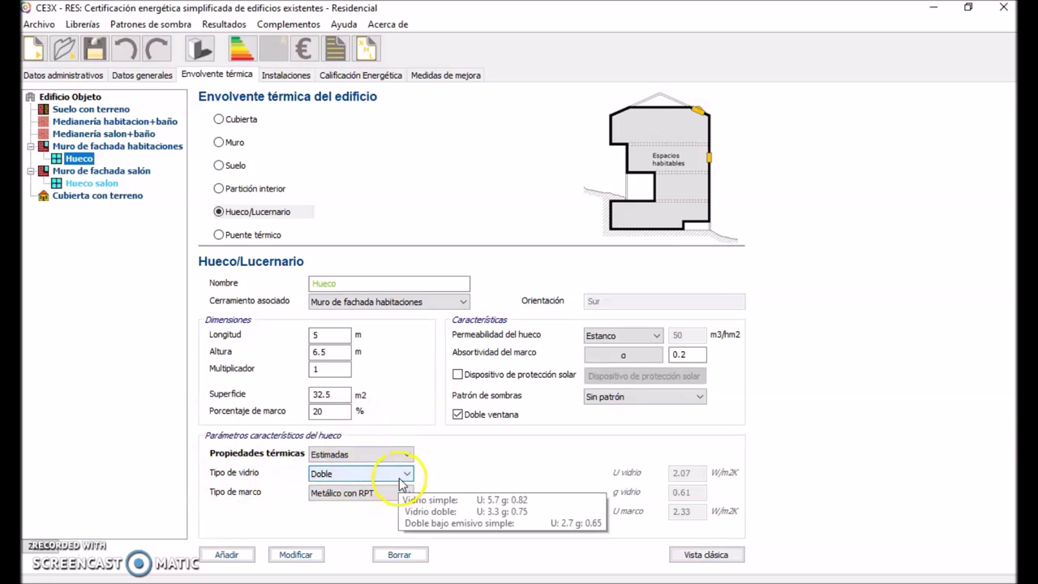
{"action": "left_click", "coordinate": [357, 495]}
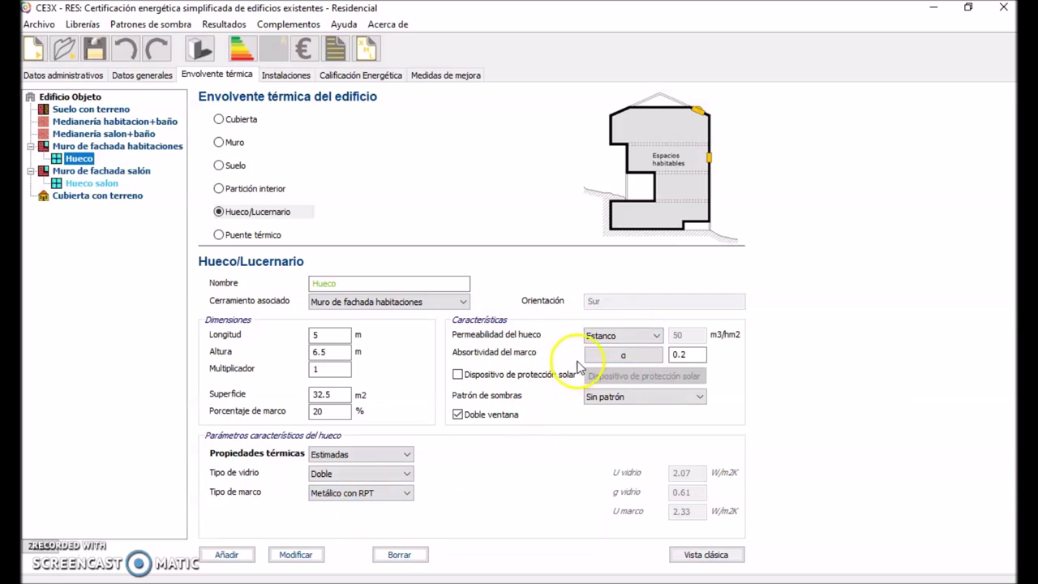
{"action": "left_click", "coordinate": [649, 354]}
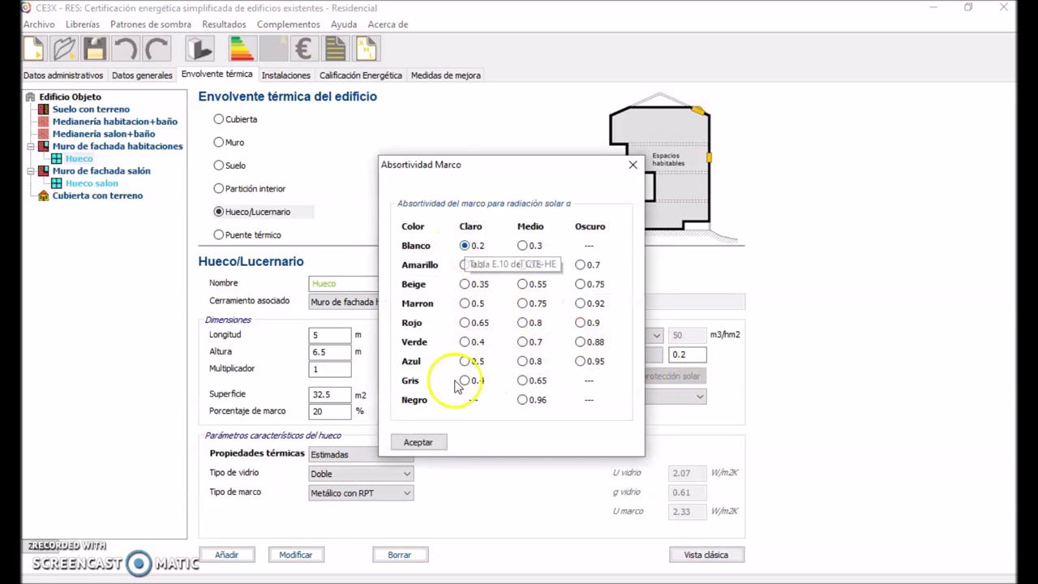
{"action": "left_click", "coordinate": [436, 442]}
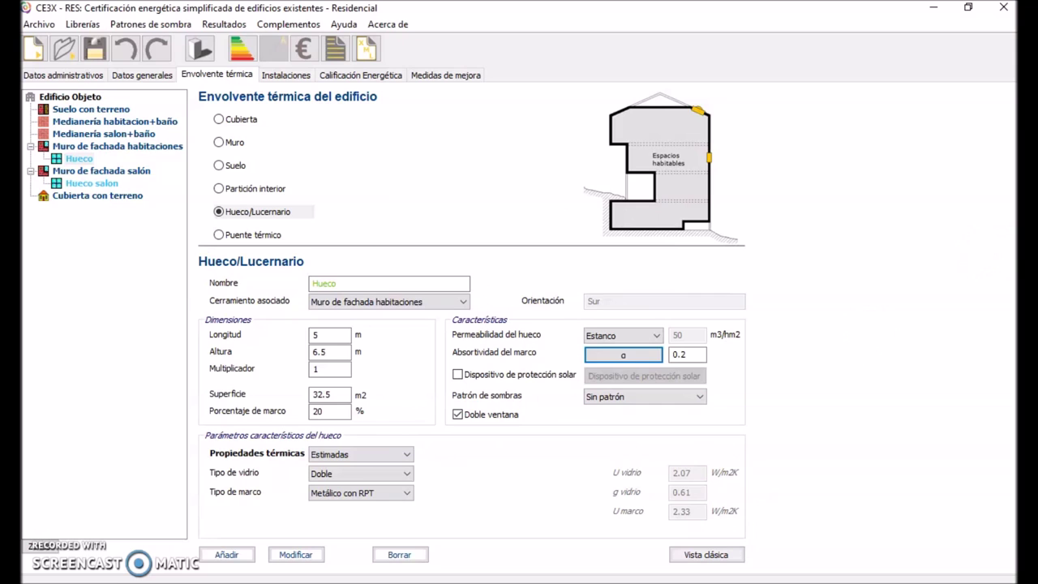
Step: Check the bedroom facade's windows again in the Paint photo and return to the Hueco's characteristics in CE3X
{"action": "mouse_move", "coordinate": [1012, 224]}
{"action": "left_click", "coordinate": [1000, 197]}
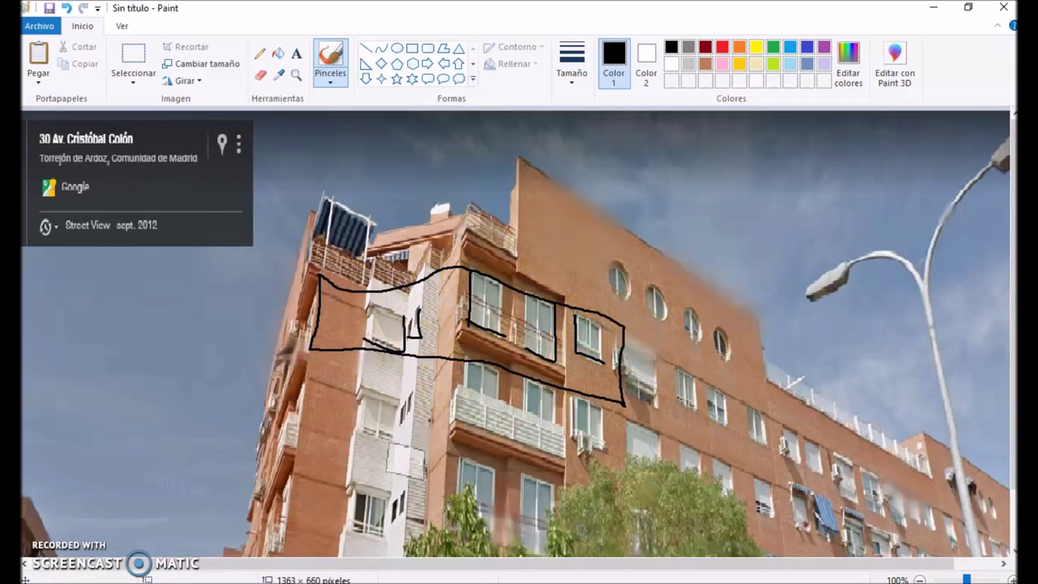
{"action": "mouse_move", "coordinate": [1027, 139]}
{"action": "left_click", "coordinate": [937, 146]}
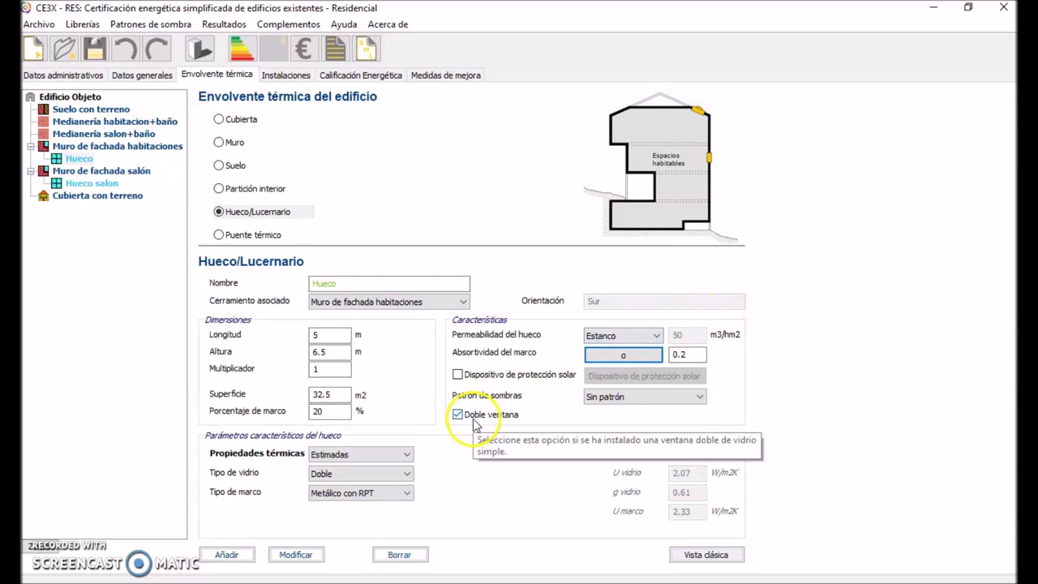
Step: Open the Muro de fachada salón wall, measure the living-room facade's length on the AutoCAD plan, and return to CE3X
{"action": "left_click", "coordinate": [118, 172]}
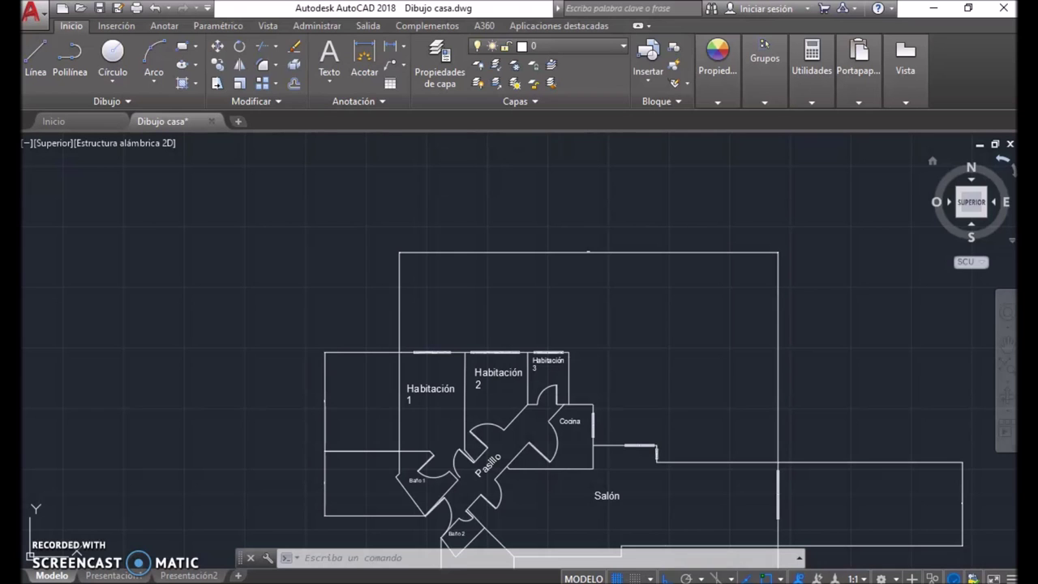
{"action": "left_click", "coordinate": [972, 201]}
{"action": "left_click_drag", "start_coordinate": [738, 449], "coordinate": [642, 261]}
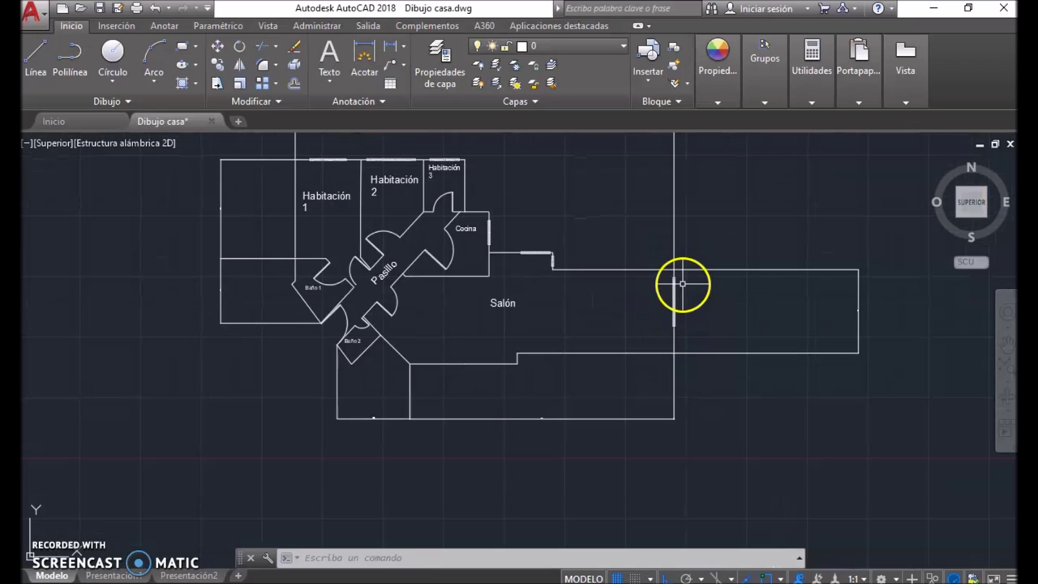
{"action": "scroll", "coordinate": [680, 332], "scroll_direction": "up", "scroll_amount": 4}
{"action": "scroll", "coordinate": [650, 179], "scroll_direction": "down", "scroll_amount": 4}
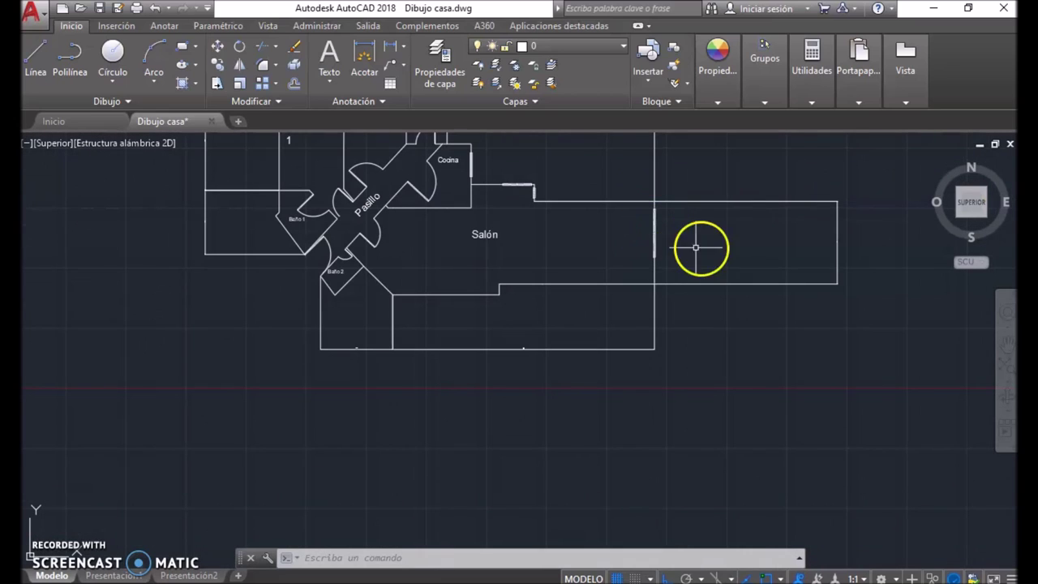
{"action": "mouse_move", "coordinate": [814, 65]}
{"action": "left_click", "coordinate": [821, 124]}
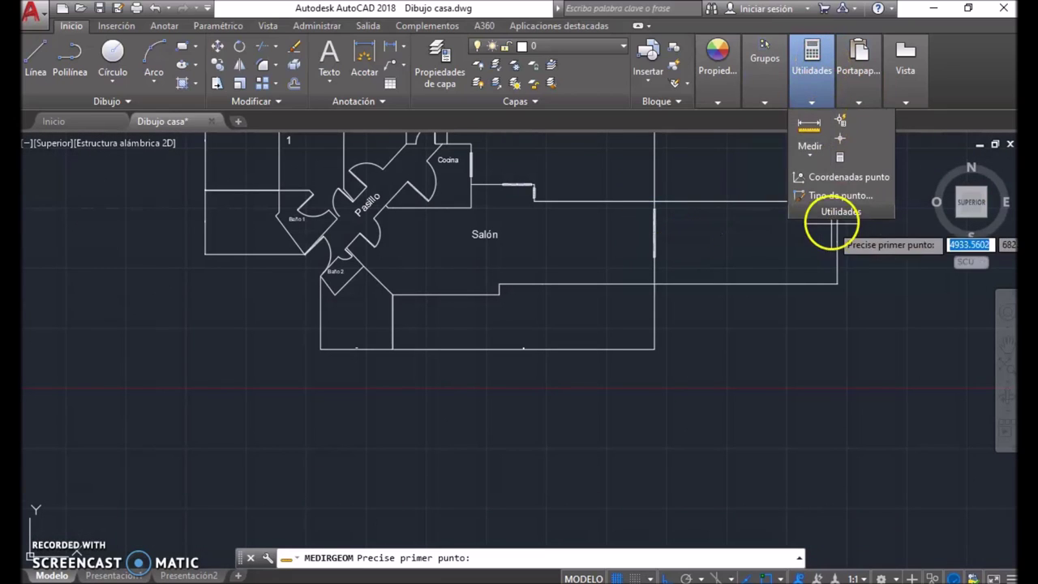
{"action": "left_click", "coordinate": [837, 200]}
{"action": "left_click", "coordinate": [837, 283]}
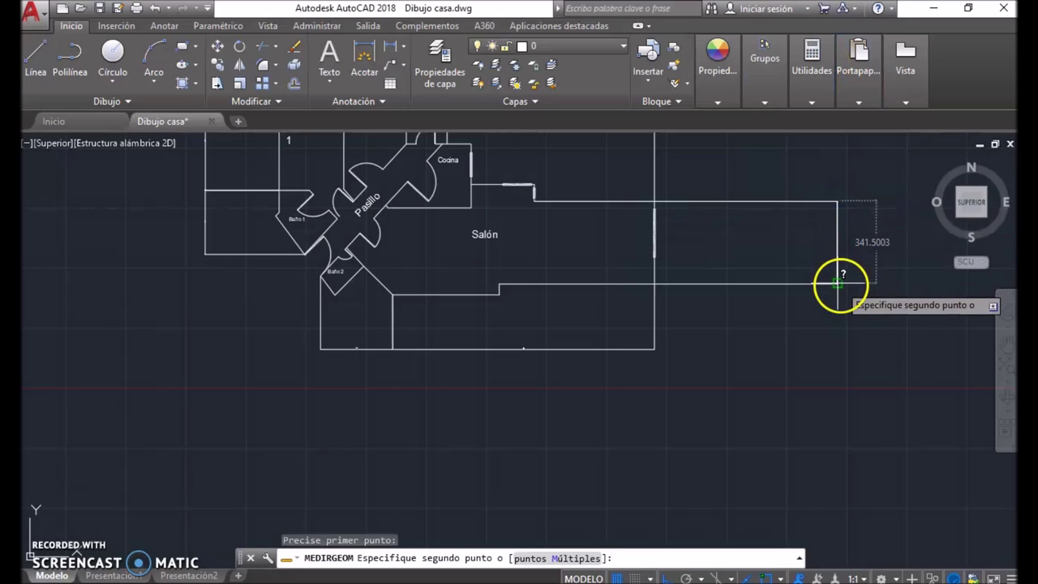
{"action": "key", "text": "Escape"}
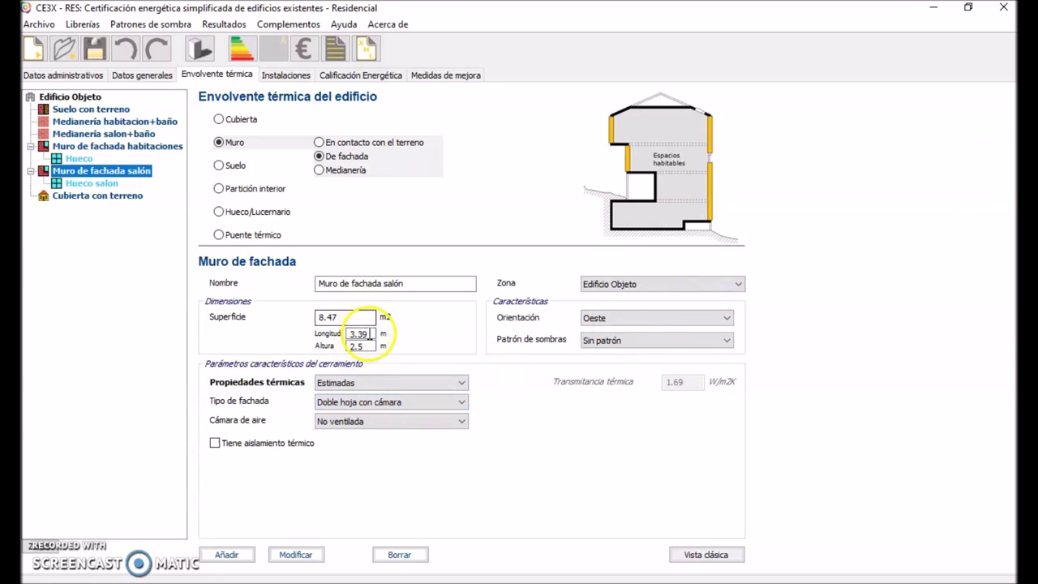
Step: Set the length of the Muro de fachada salón wall to 3.41 m and check its orientation
{"action": "left_click", "coordinate": [366, 333]}
{"action": "key", "text": "BackSpace"}
{"action": "left_click", "coordinate": [499, 404]}
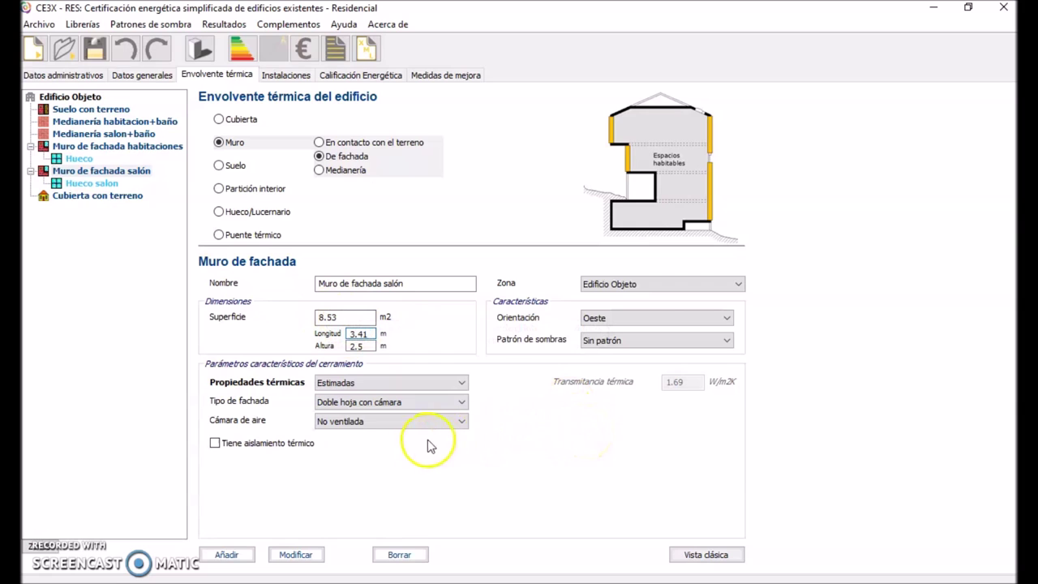
{"action": "key", "text": "Tab"}
{"action": "key", "text": "Tab"}
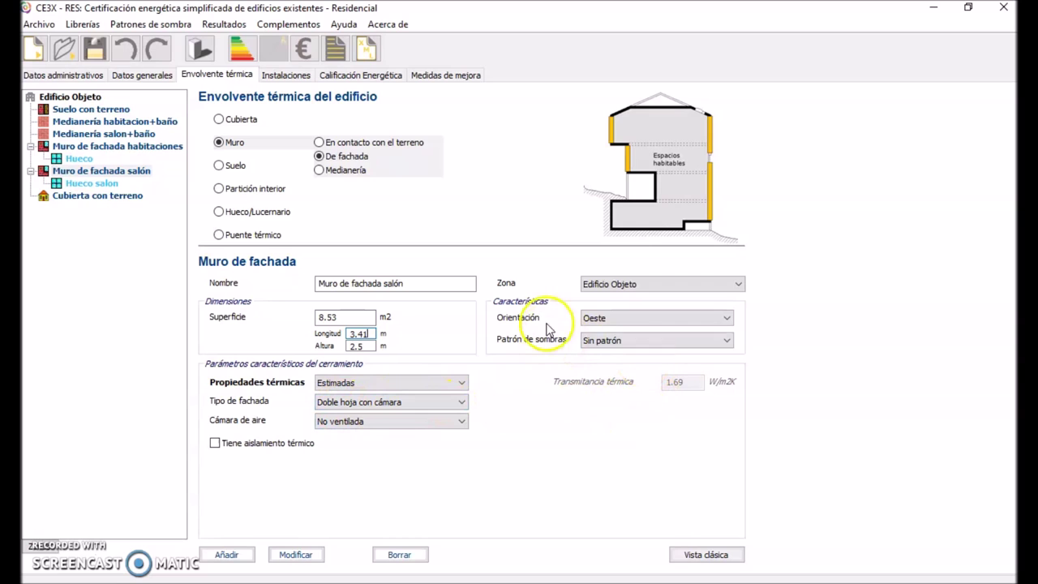
{"action": "left_click", "coordinate": [645, 320]}
{"action": "left_click", "coordinate": [610, 385]}
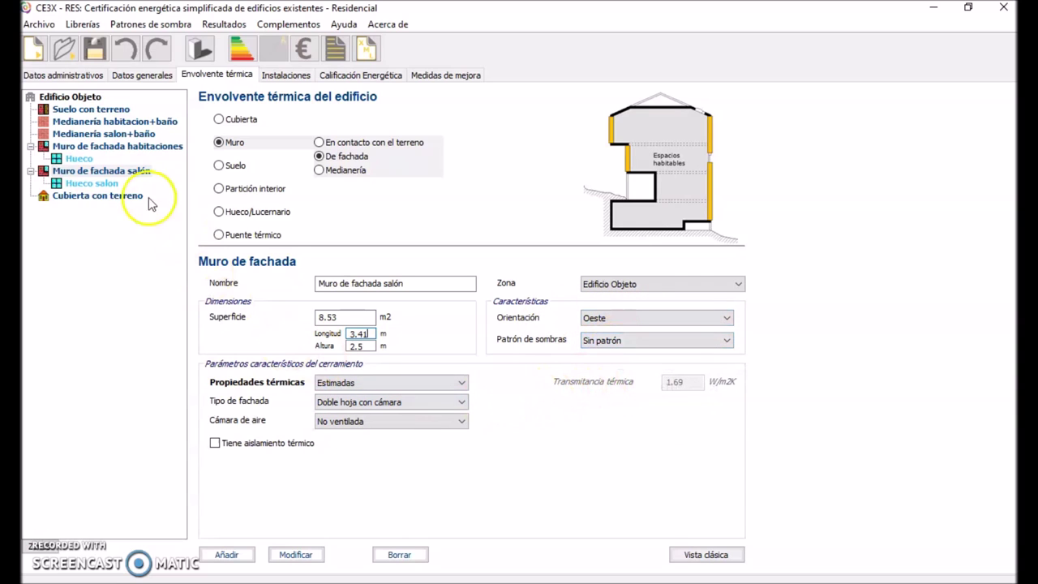
Step: Open the Hueco salon, examine that facade's marked window in the second Paint photo, and return to CE3X
{"action": "left_click", "coordinate": [95, 184]}
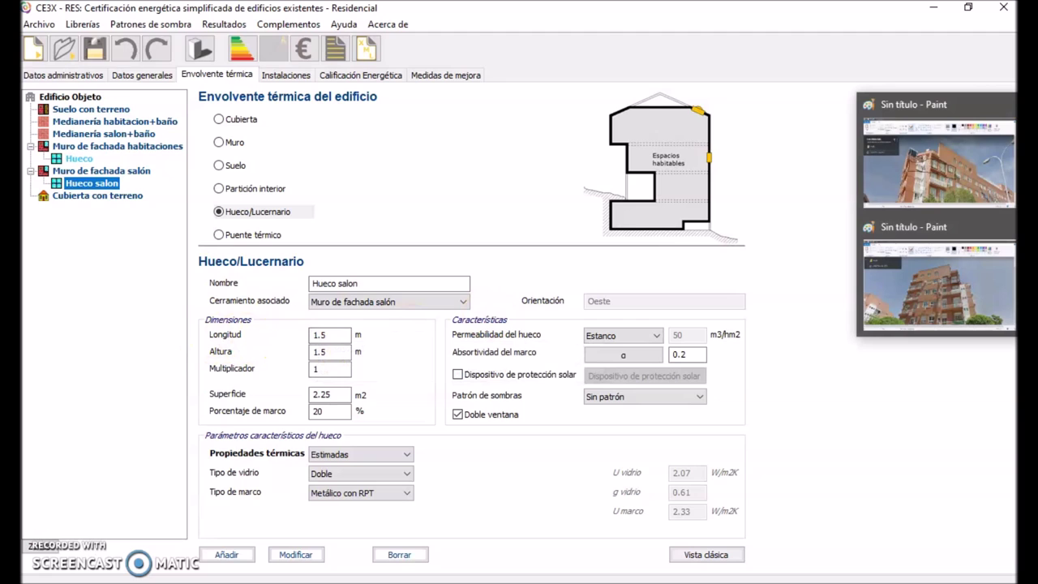
{"action": "left_click", "coordinate": [966, 280]}
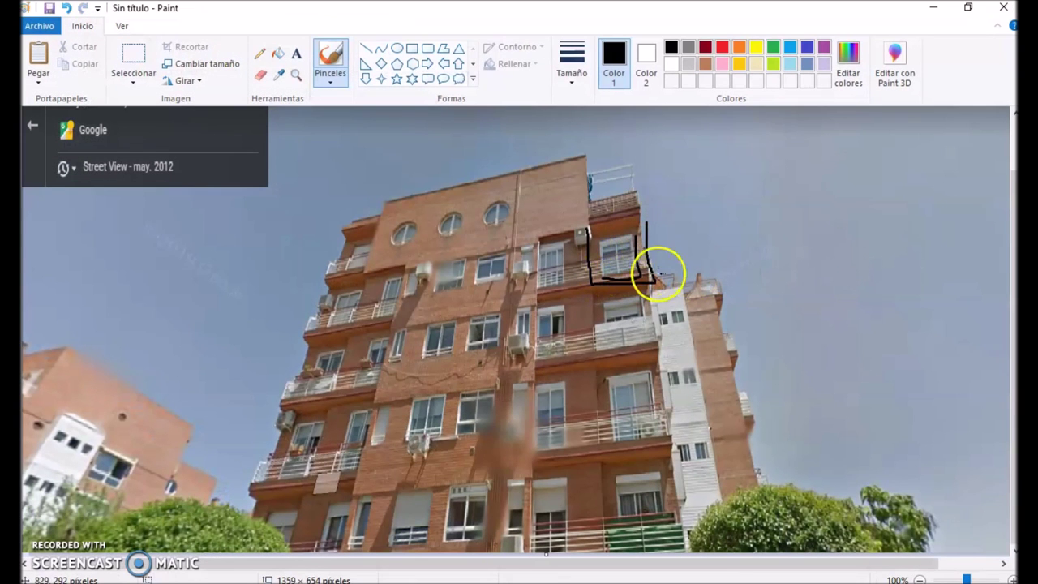
{"action": "key", "text": "alt+Tab"}
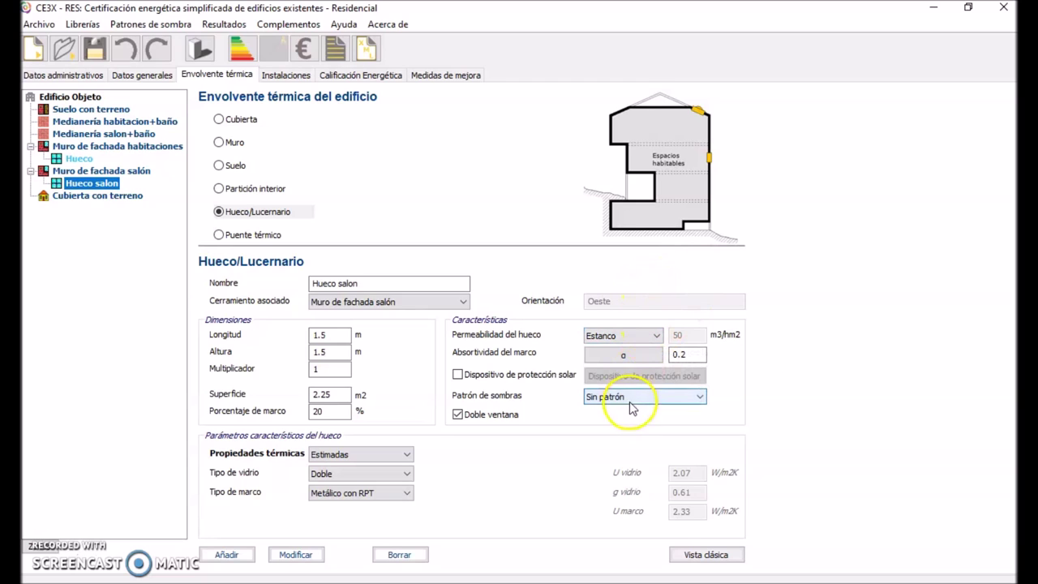
Step: Review the Cubierta con terreno data, and inspect the generator and fuel types of the Calefacción y ACS installation
{"action": "left_click", "coordinate": [98, 197]}
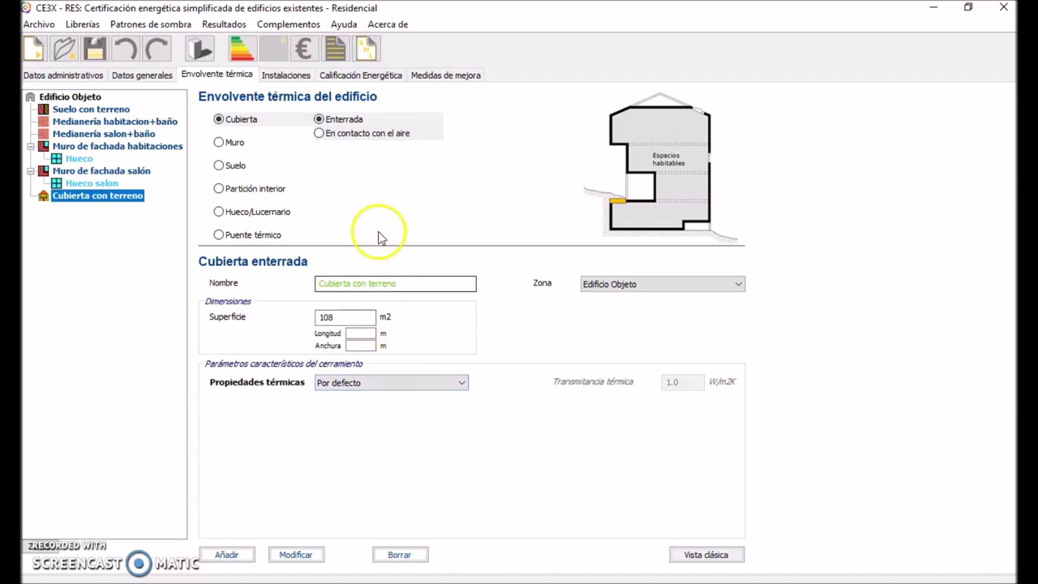
{"action": "left_click", "coordinate": [297, 79]}
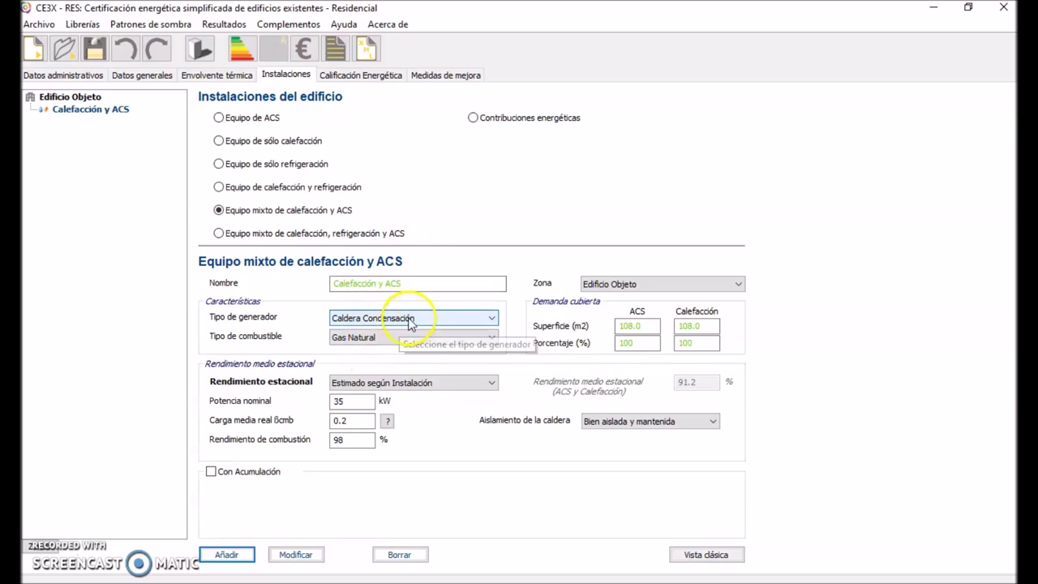
{"action": "left_click", "coordinate": [440, 337]}
{"action": "left_click", "coordinate": [505, 482]}
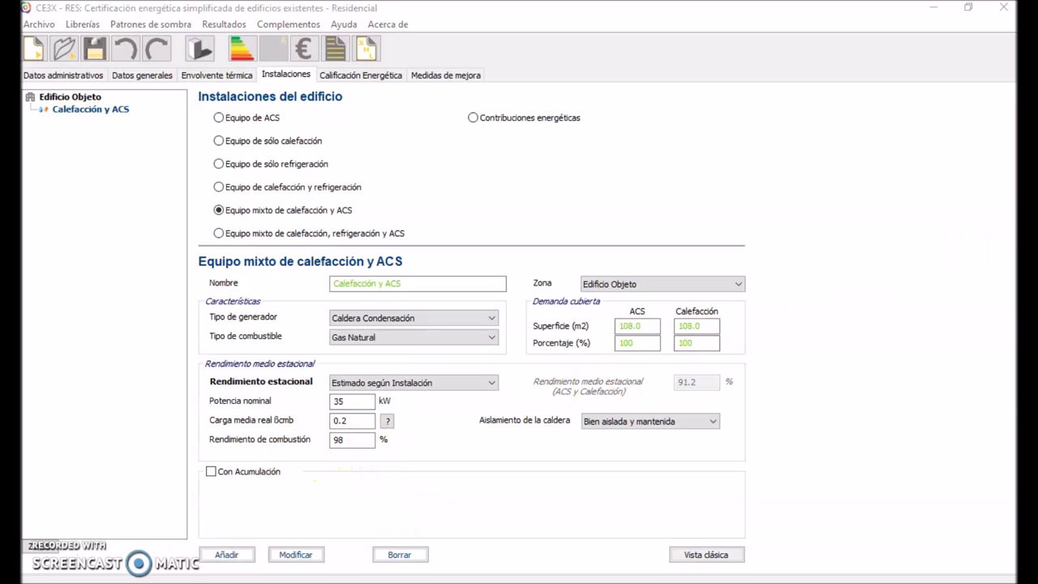
Step: Examine the Vitodens 100-W technical data table in the Viessmann PDF in the browser for boiler power and efficiency, and return to CE3X
{"action": "key", "text": "alt+Tab"}
{"action": "left_click", "coordinate": [771, 12]}
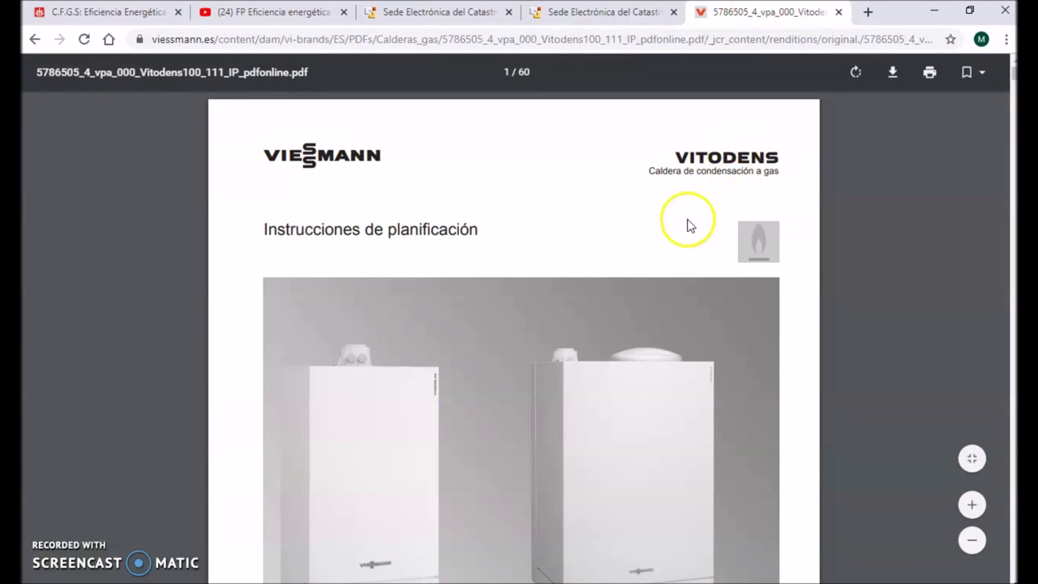
{"action": "scroll", "coordinate": [681, 231], "scroll_direction": "down", "scroll_amount": 1}
{"action": "scroll", "coordinate": [679, 234], "scroll_direction": "down", "scroll_amount": 2}
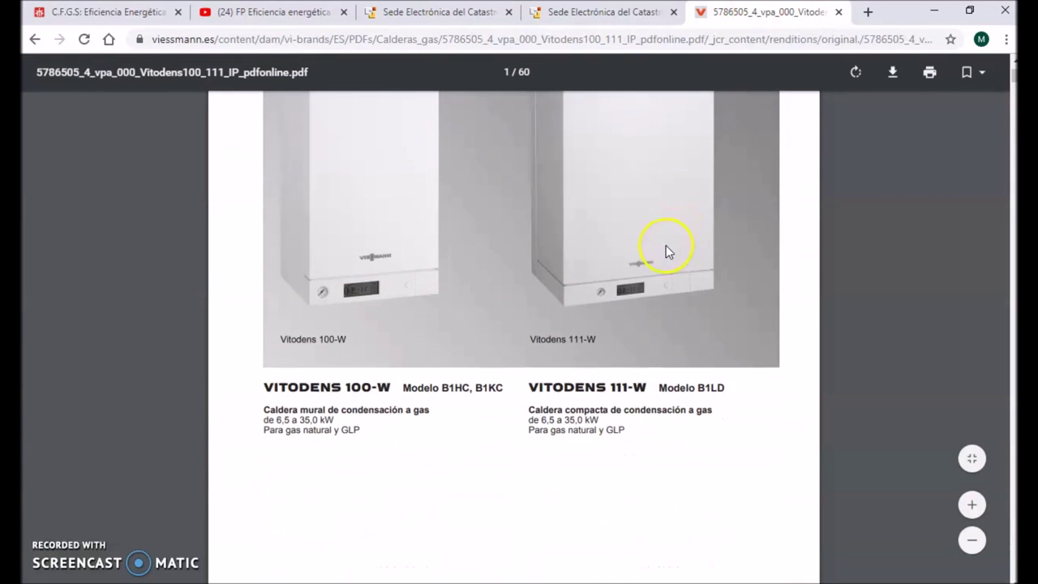
{"action": "scroll", "coordinate": [667, 250], "scroll_direction": "up", "scroll_amount": 1}
{"action": "scroll", "coordinate": [665, 306], "scroll_direction": "down", "scroll_amount": 20}
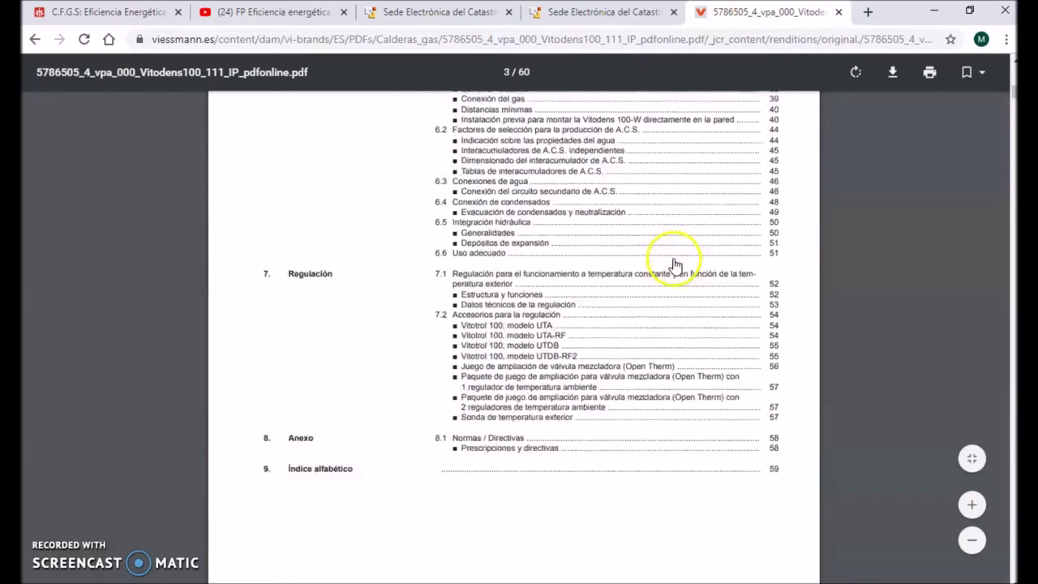
{"action": "scroll", "coordinate": [677, 250], "scroll_direction": "down", "scroll_amount": 20}
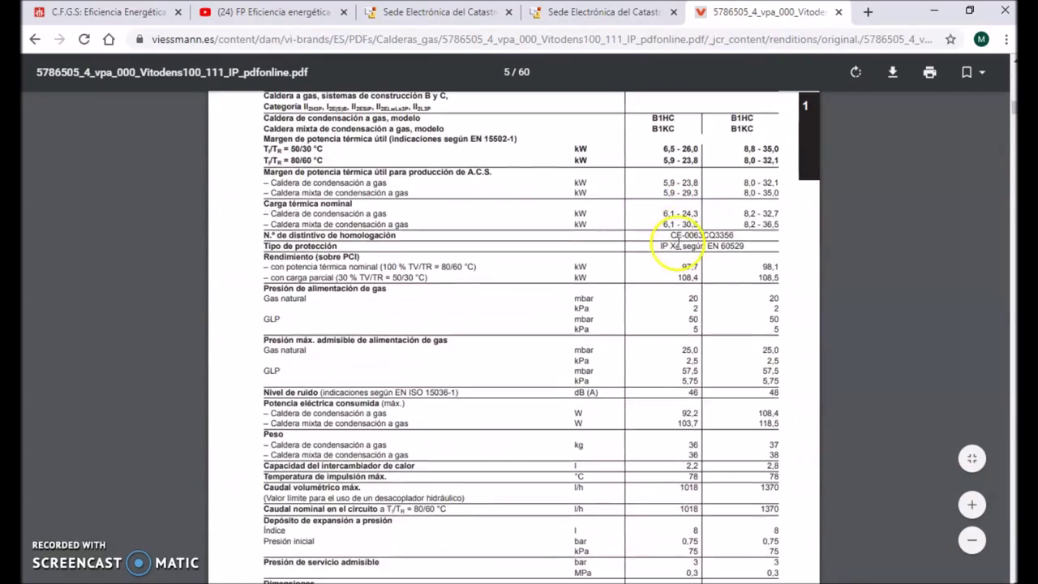
{"action": "scroll", "coordinate": [678, 242], "scroll_direction": "down", "scroll_amount": 2}
{"action": "scroll", "coordinate": [695, 213], "scroll_direction": "up", "scroll_amount": 10}
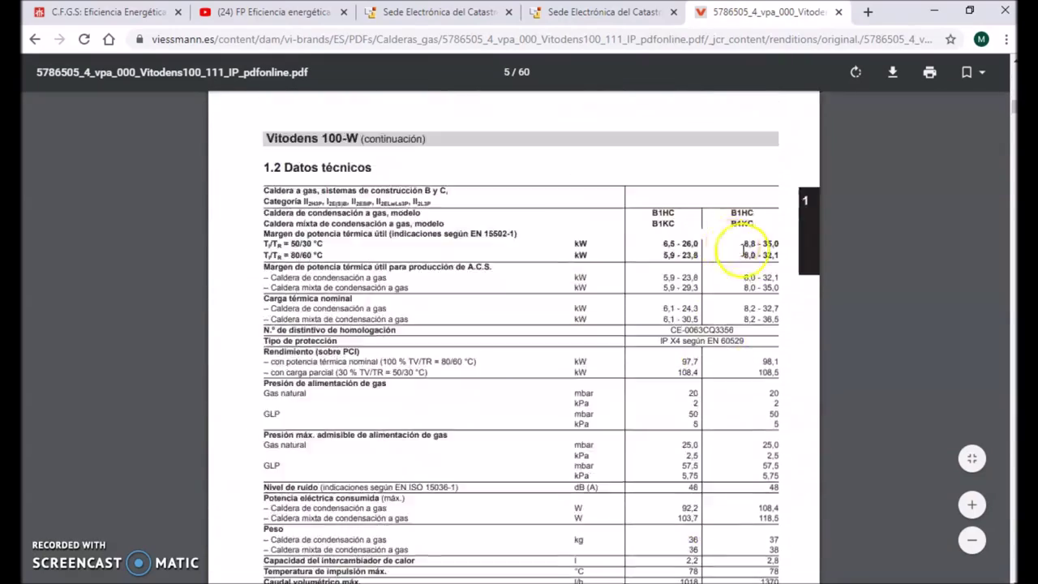
{"action": "scroll", "coordinate": [770, 278], "scroll_direction": "up", "scroll_amount": 10}
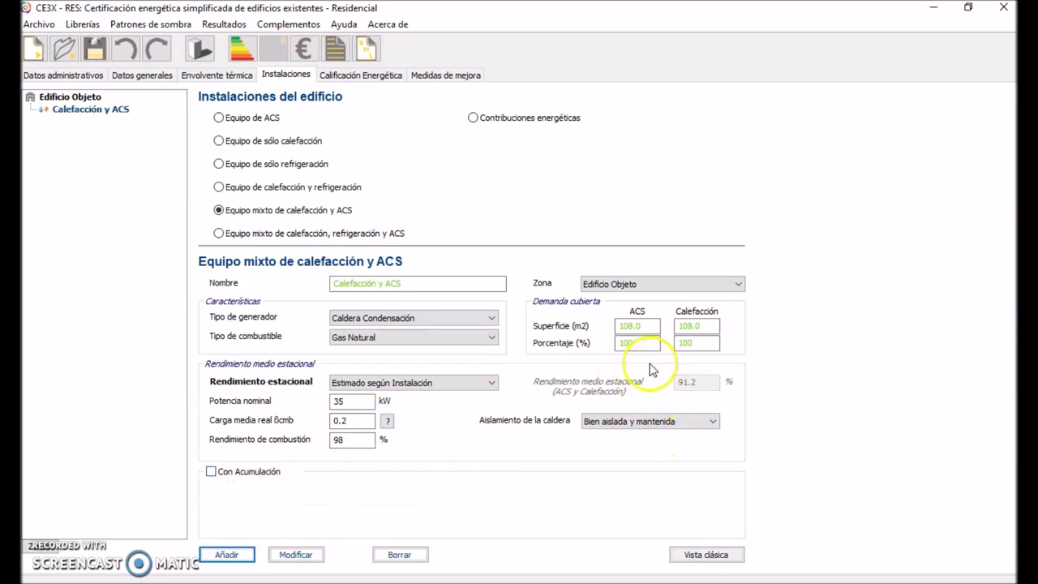
Step: Check the demand covered by the Calefacción y ACS installation and view the building's energy rating
{"action": "left_click", "coordinate": [616, 343]}
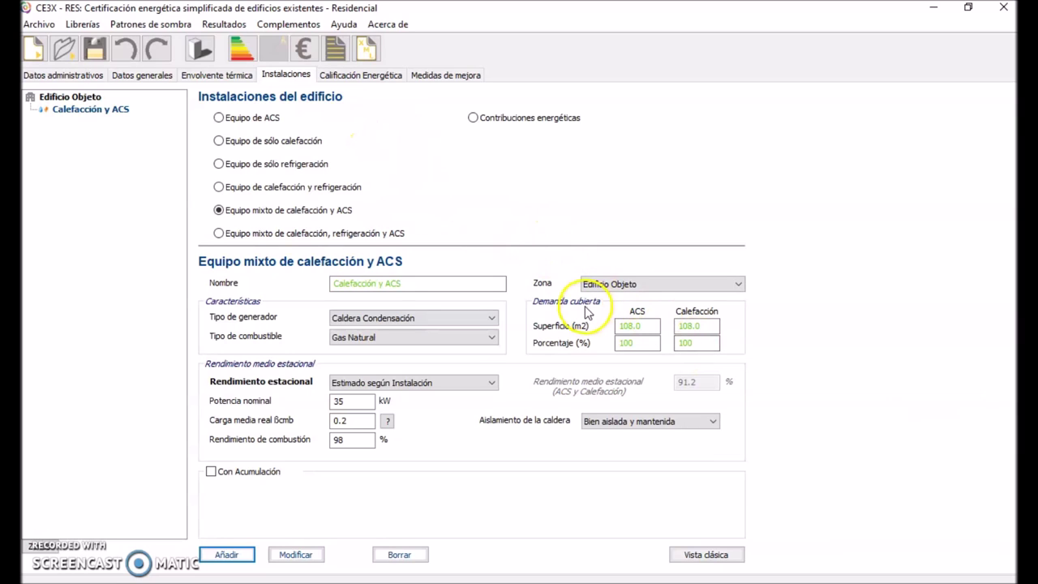
{"action": "left_click", "coordinate": [384, 75]}
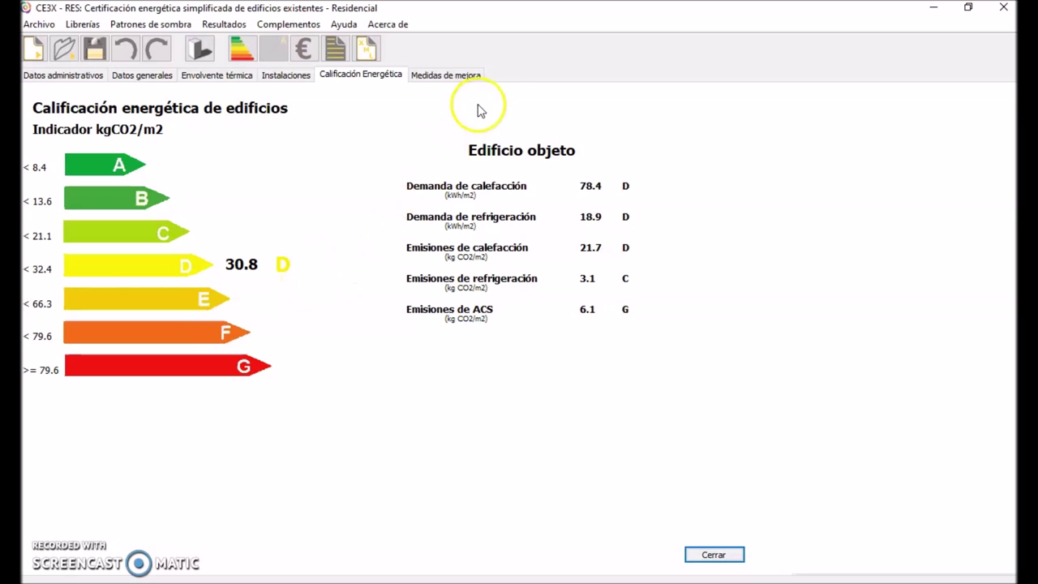
Step: Start adding a new improvement measure to the set and choose Instalaciones as the improved element
{"action": "left_click", "coordinate": [467, 80]}
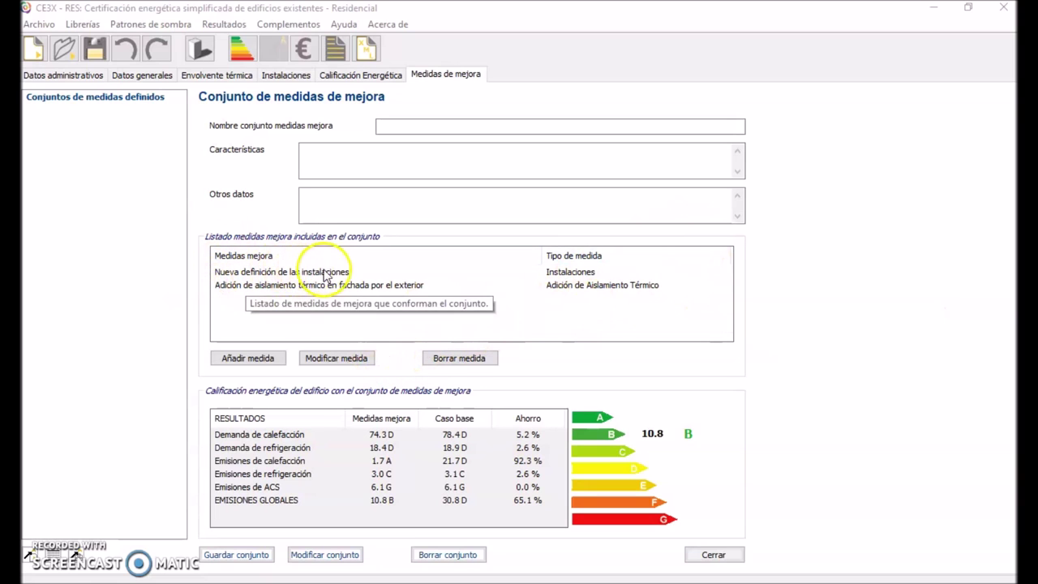
{"action": "left_click", "coordinate": [273, 359]}
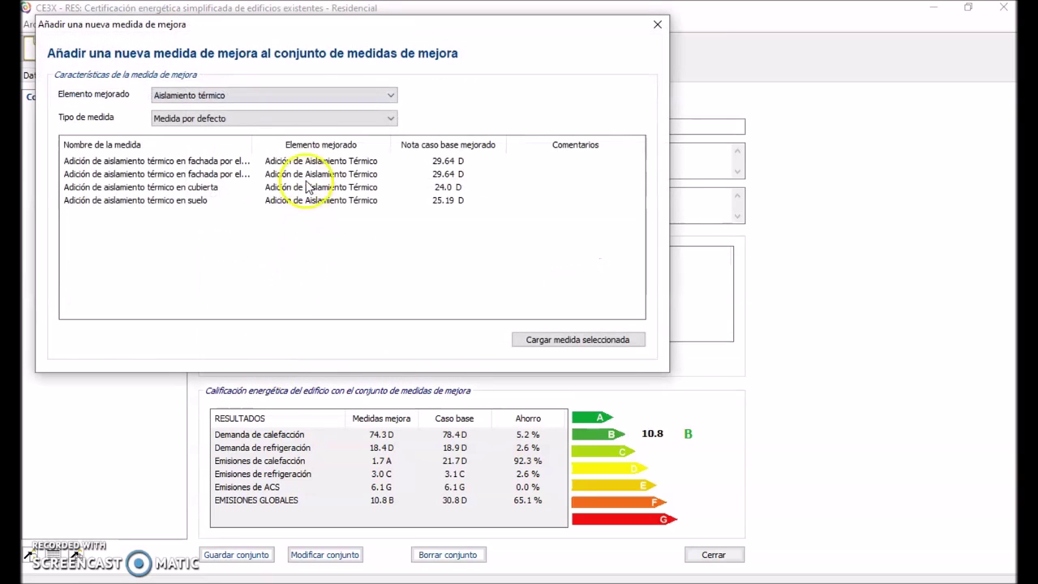
{"action": "left_click", "coordinate": [356, 98]}
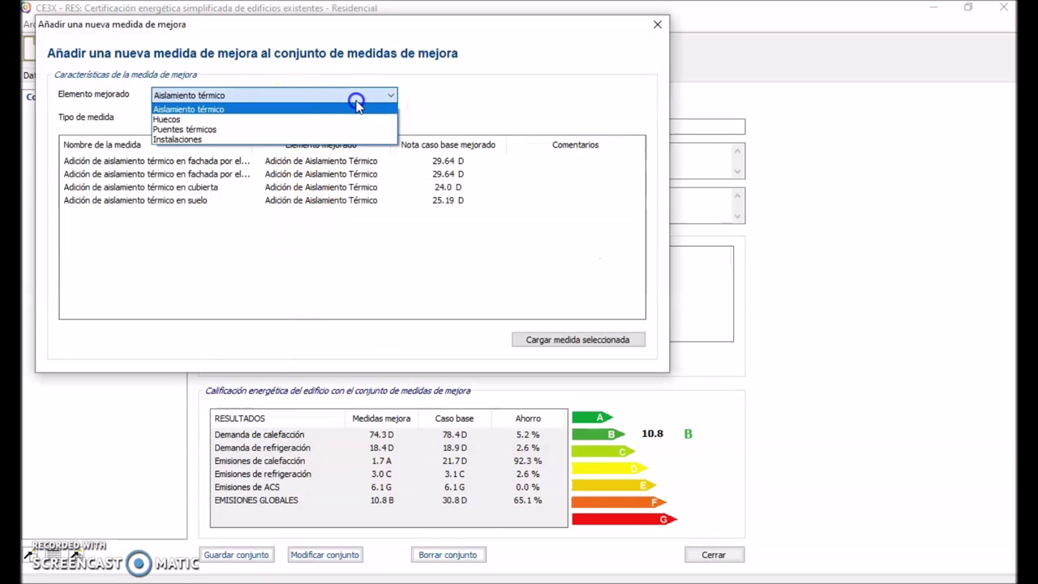
{"action": "left_click", "coordinate": [290, 139]}
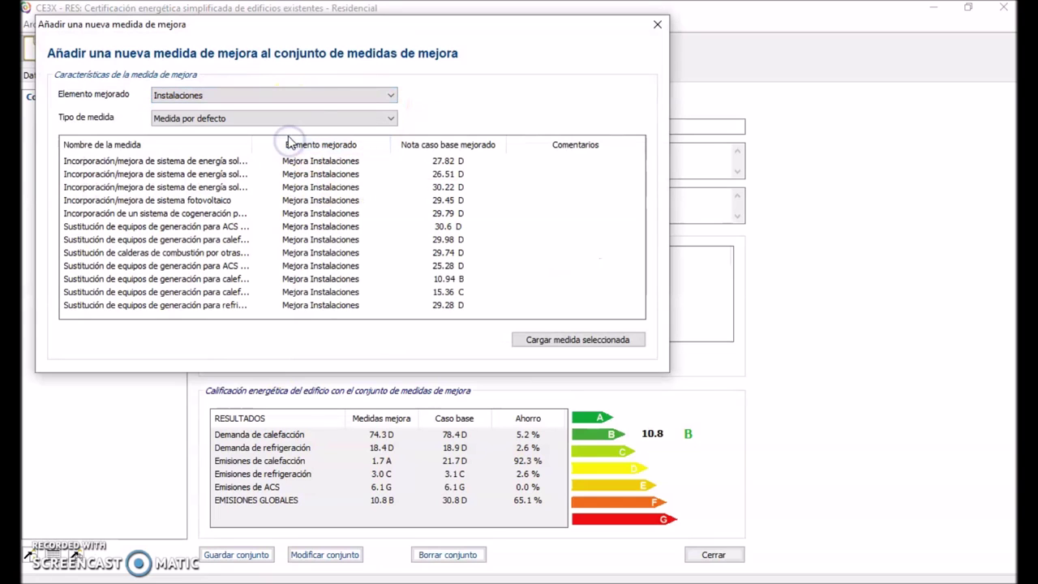